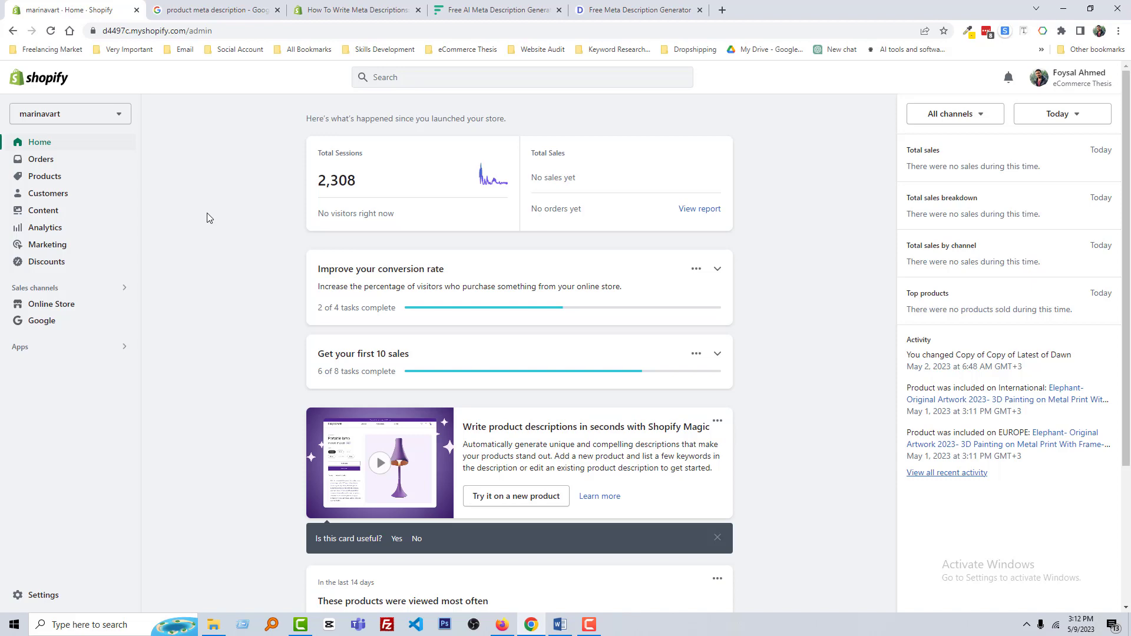
pyautogui.click(54, 182)
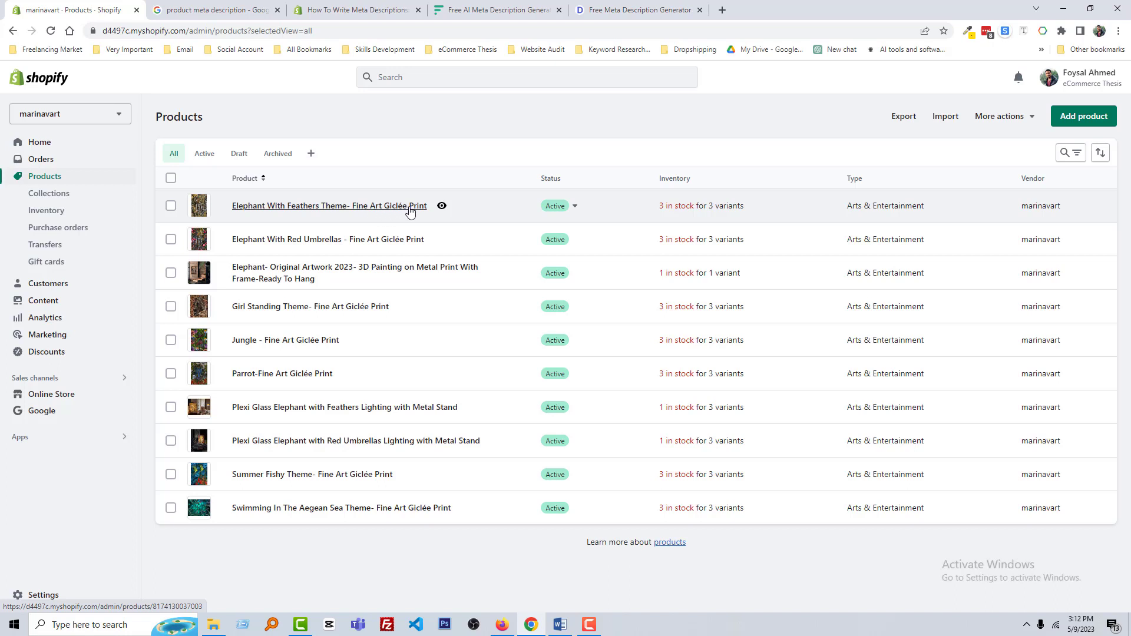
# Open the Elephant With Feathers Theme product page and scroll down to Search engine listing
pyautogui.click(350, 210)
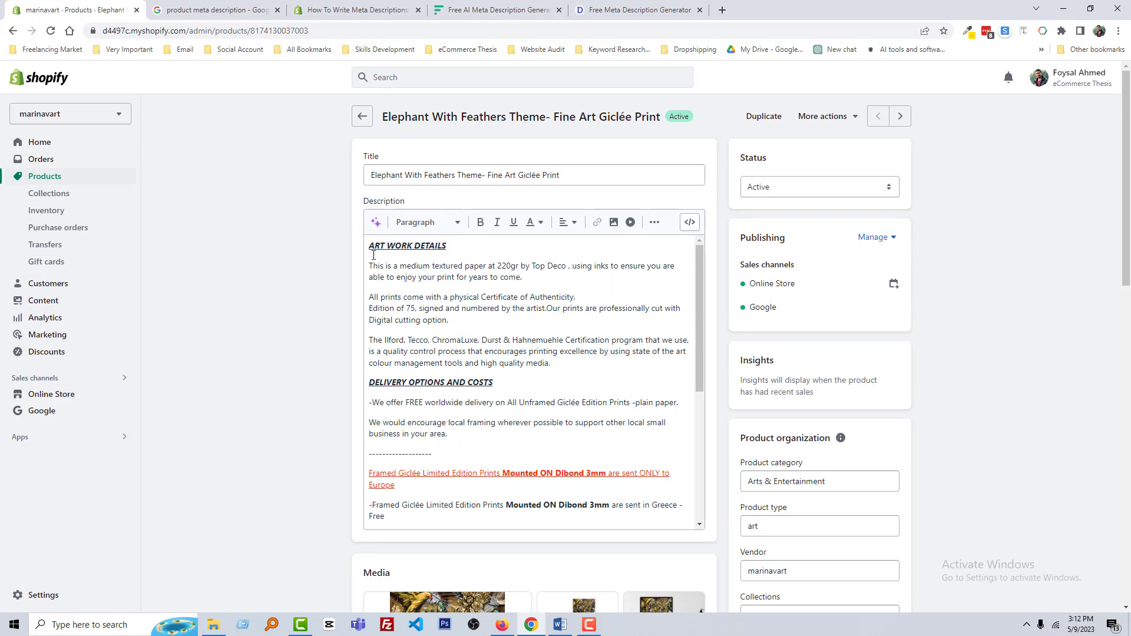
pyautogui.scroll(-5, 527, 364)
pyautogui.scroll(-15, 648, 412)
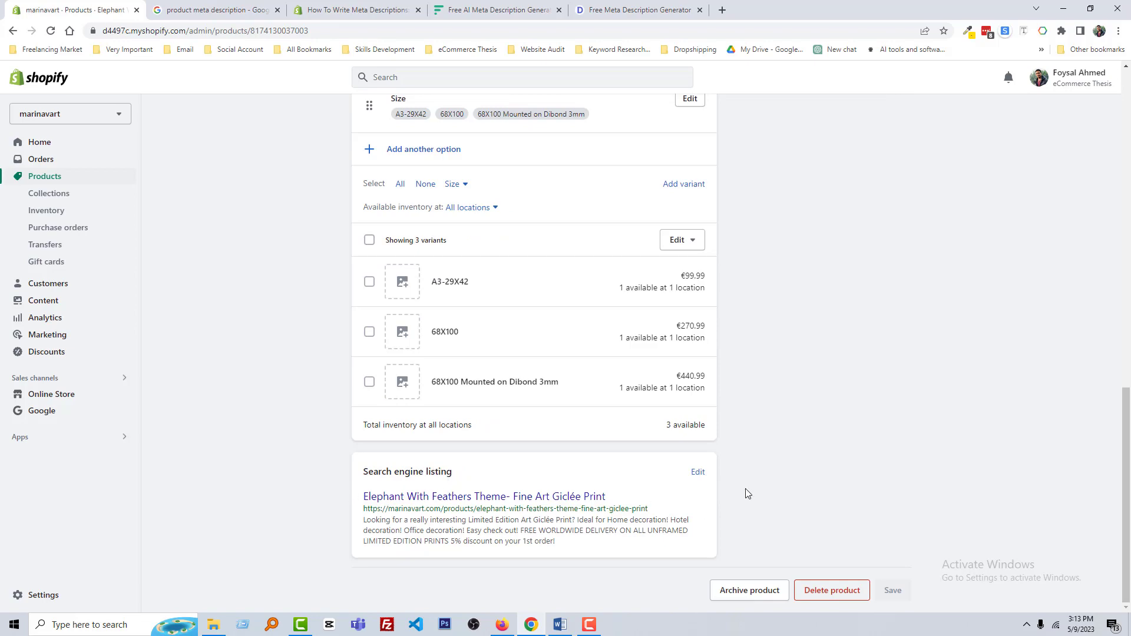
# Review the search listing's page title, meta description and URL handle fields
pyautogui.click(698, 472)
pyautogui.scroll(-4, 582, 477)
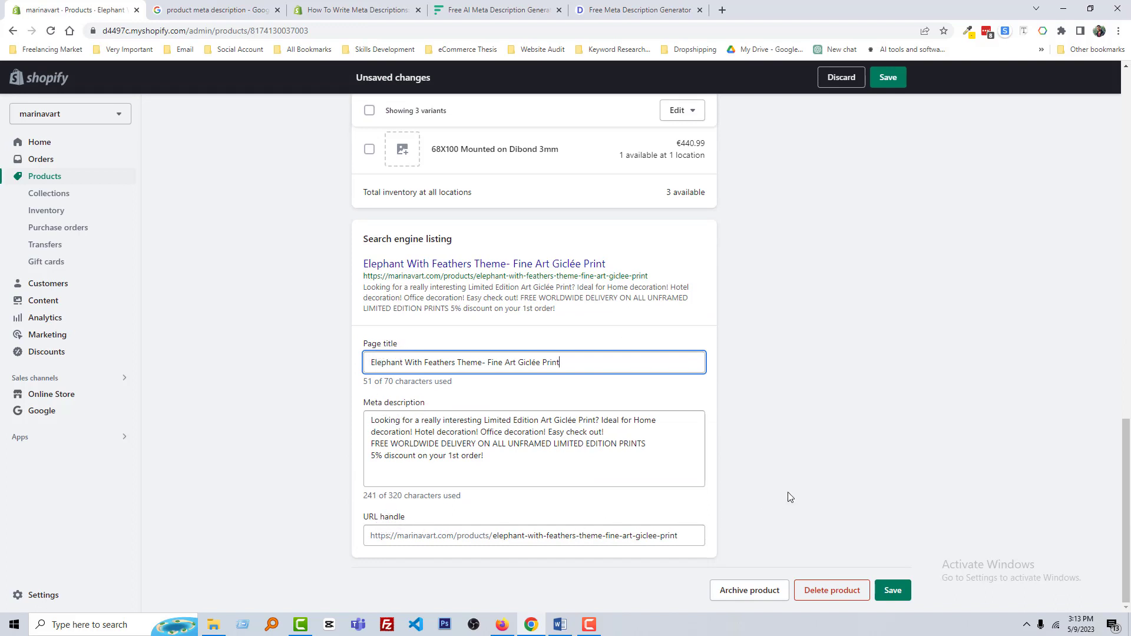
pyautogui.hotkey('ctrl', 's')
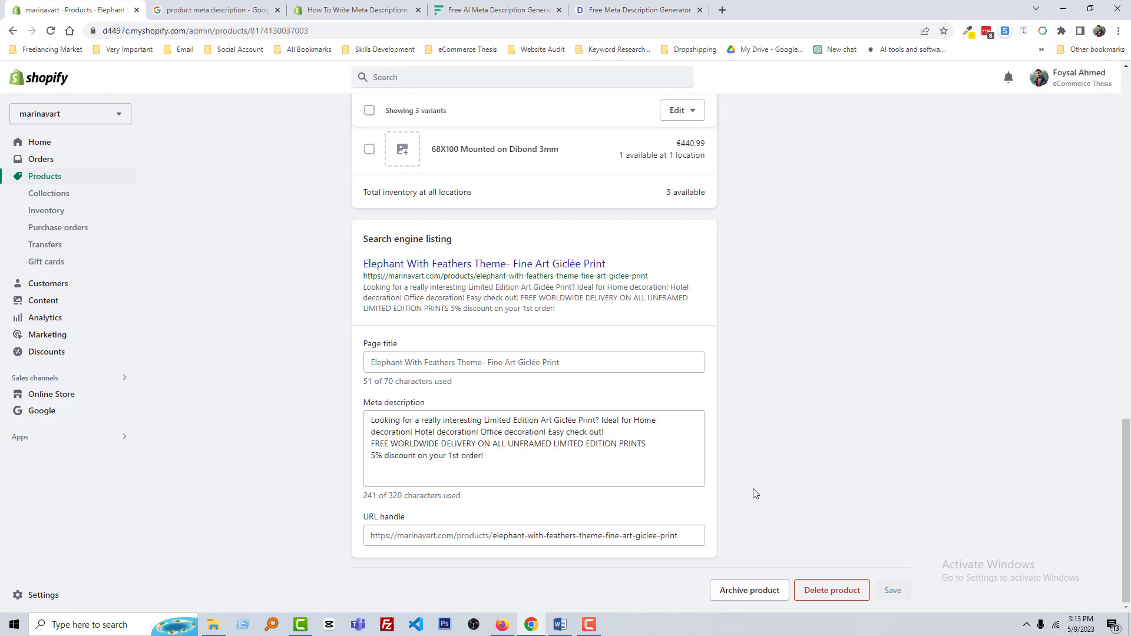
pyautogui.scroll(5, 753, 489)
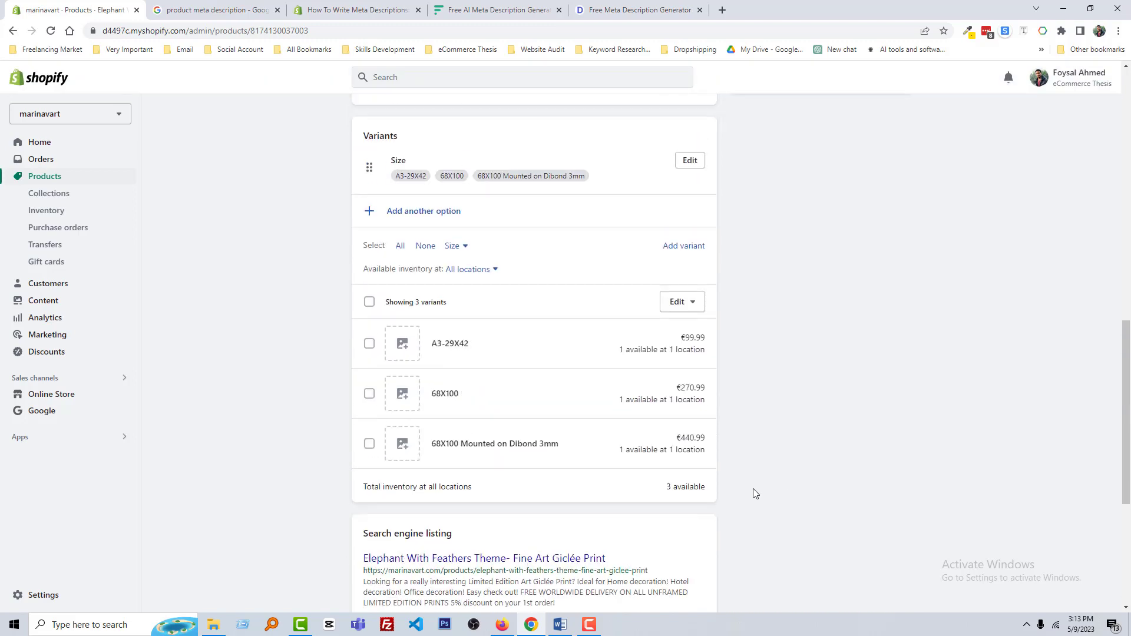
pyautogui.scroll(12, 752, 493)
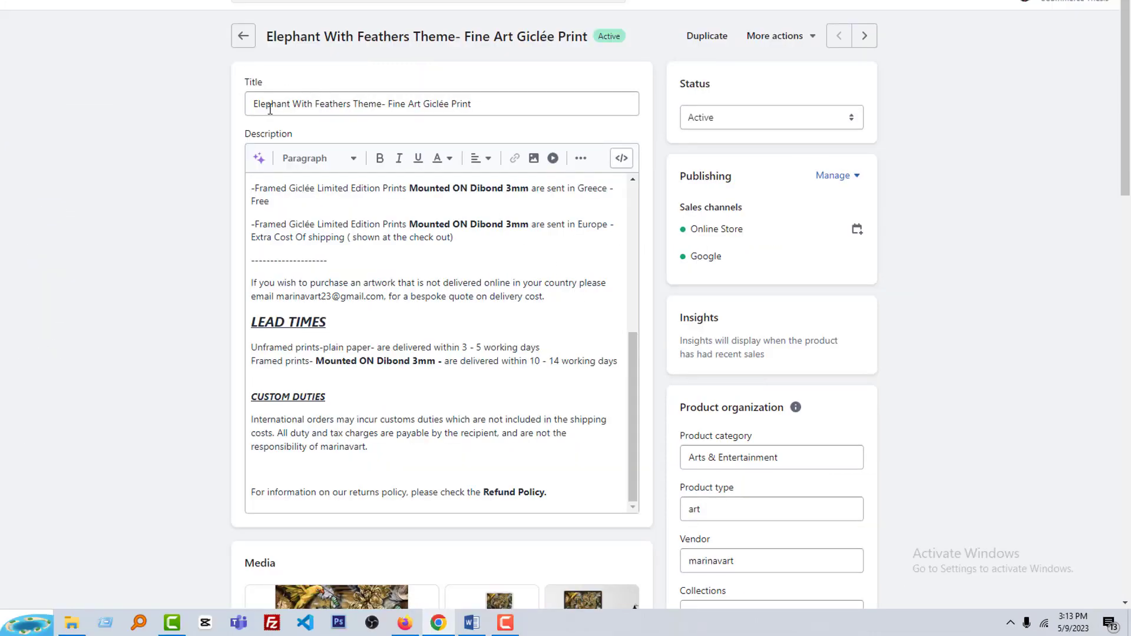
pyautogui.click(493, 105)
pyautogui.moveTo(492, 105); pyautogui.dragTo(231, 107)
pyautogui.click(177, 107)
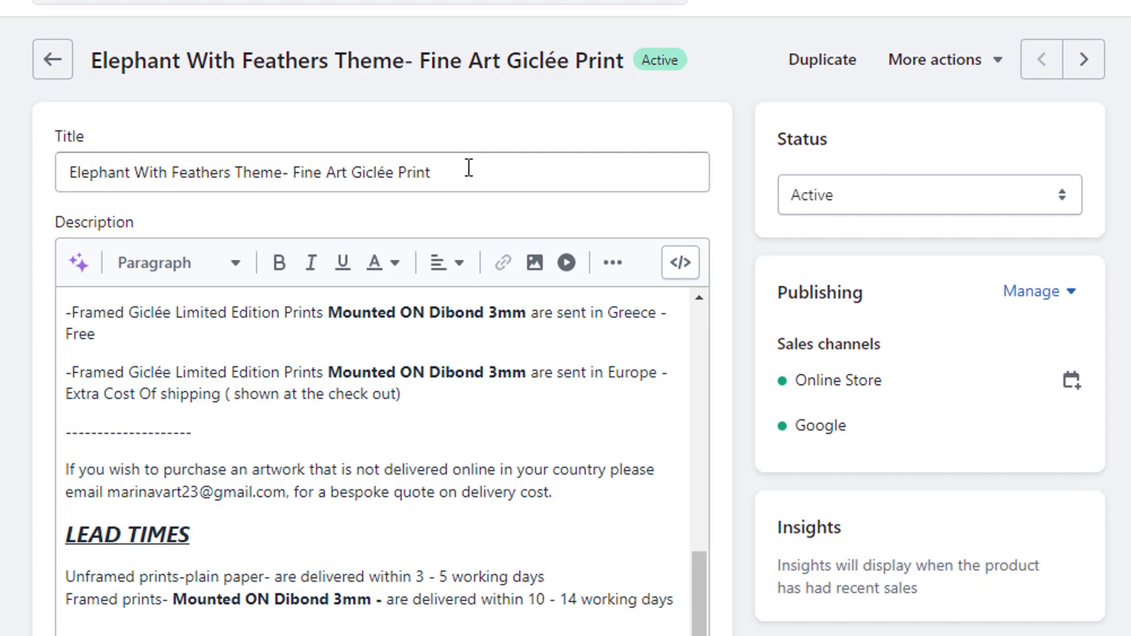
pyautogui.scroll(-10, 566, 329)
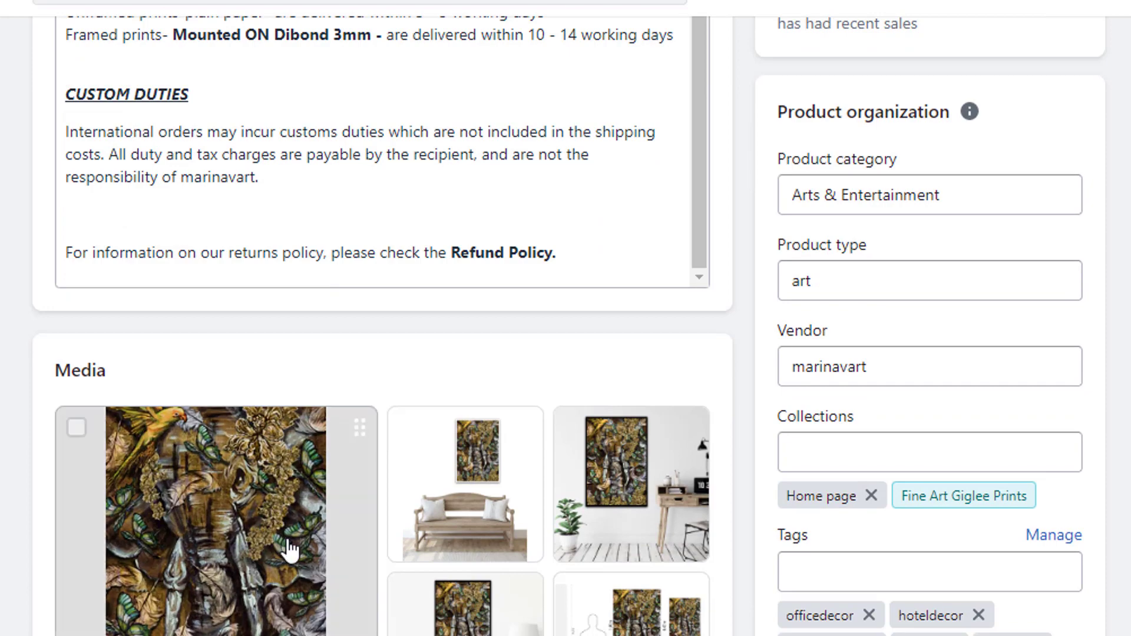
pyautogui.scroll(10, 316, 568)
pyautogui.scroll(-18, 404, 530)
pyautogui.scroll(4, 222, 485)
pyautogui.scroll(10, 255, 440)
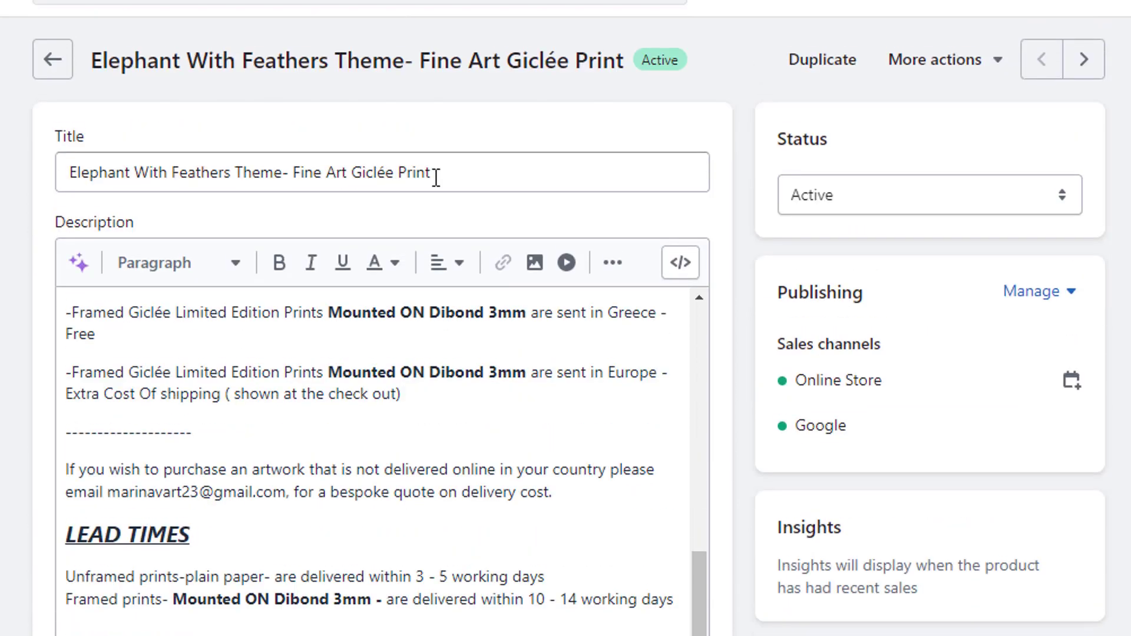
pyautogui.moveTo(327, 175); pyautogui.dragTo(436, 176)
pyautogui.scroll(-2, 363, 207)
pyautogui.scroll(2, 90, 184)
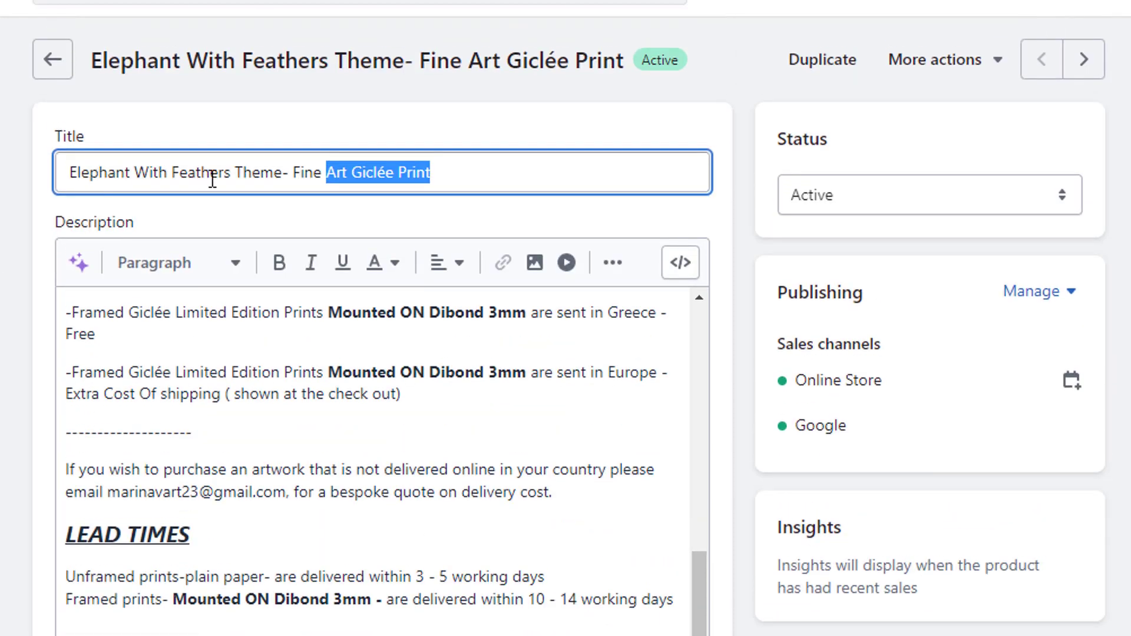
pyautogui.scroll(-10, 255, 177)
pyautogui.scroll(10, 84, 447)
pyautogui.scroll(5, 83, 446)
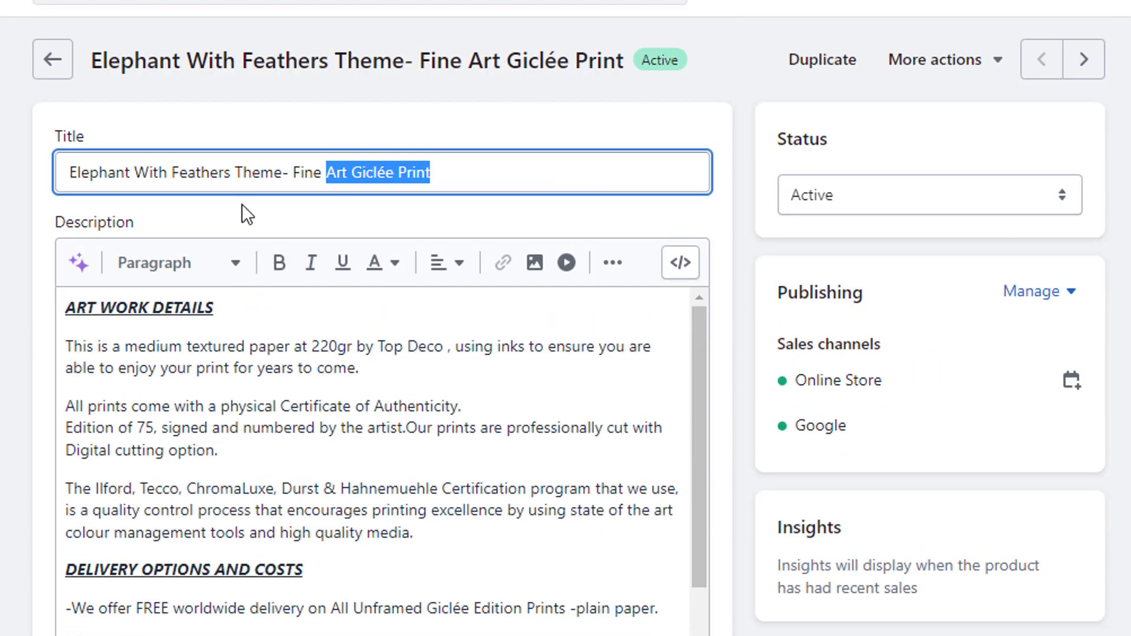
pyautogui.click(33, 189)
pyautogui.moveTo(329, 177); pyautogui.dragTo(434, 176)
pyautogui.click(62, 181)
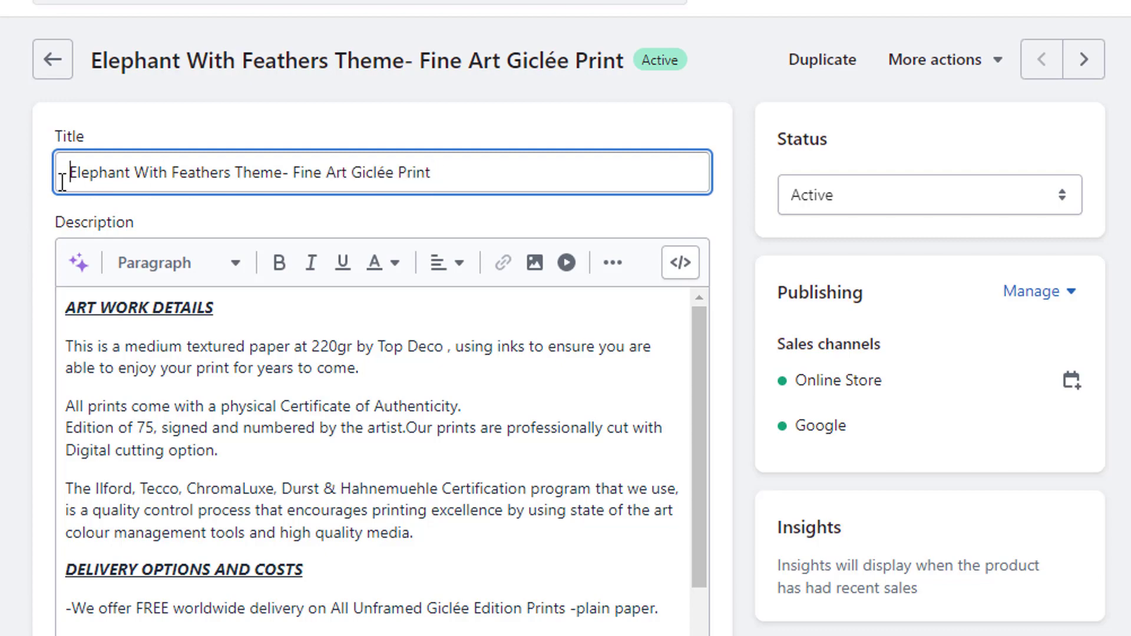
pyautogui.scroll(-7, 7, 533)
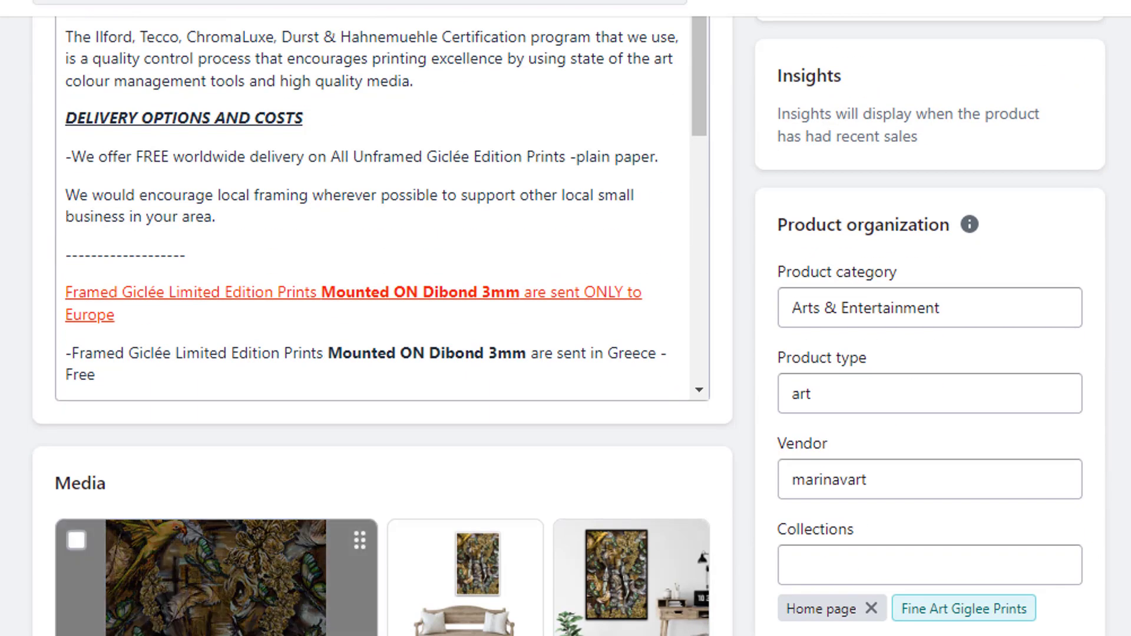
pyautogui.scroll(7, 244, 445)
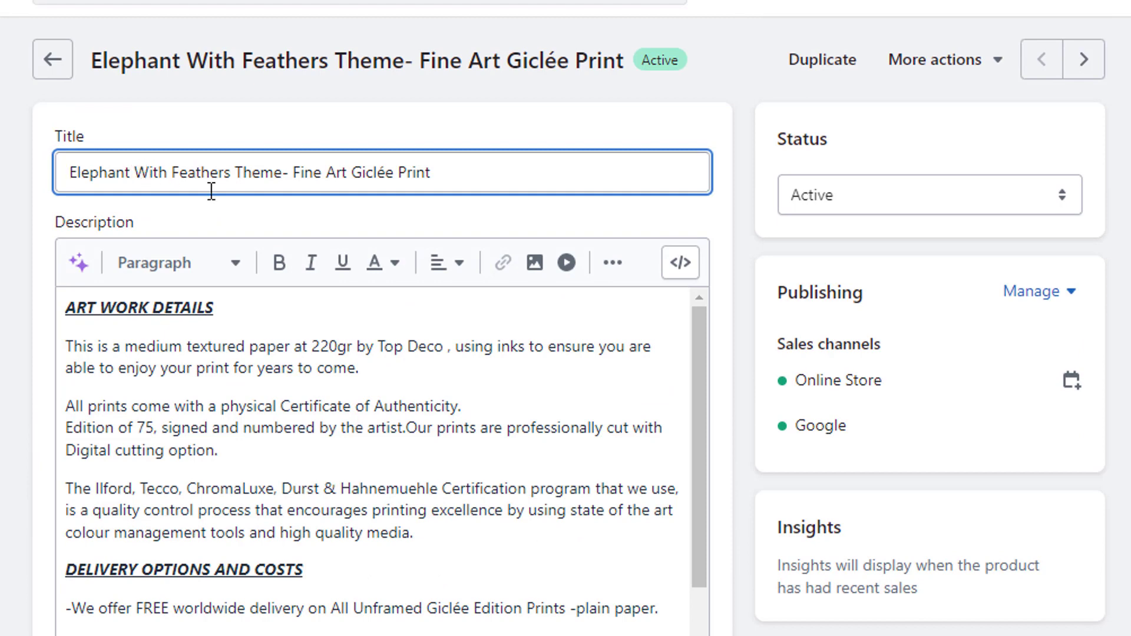
pyautogui.moveTo(454, 174); pyautogui.dragTo(66, 172)
pyautogui.hotkey('alt', 'Tab')
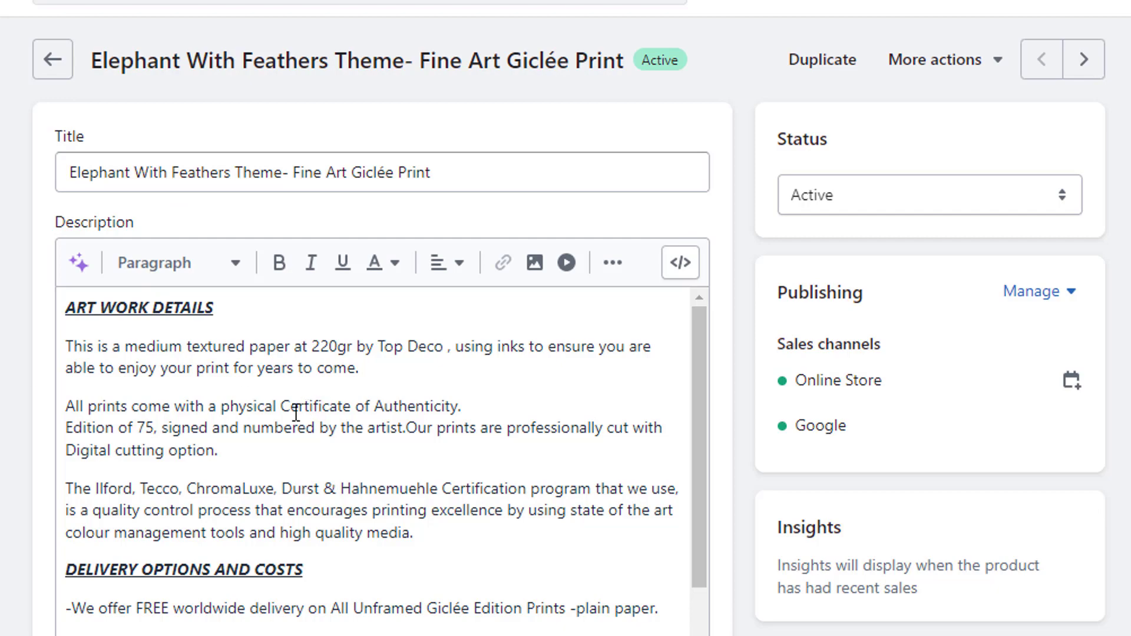
pyautogui.scroll(-10, 296, 412)
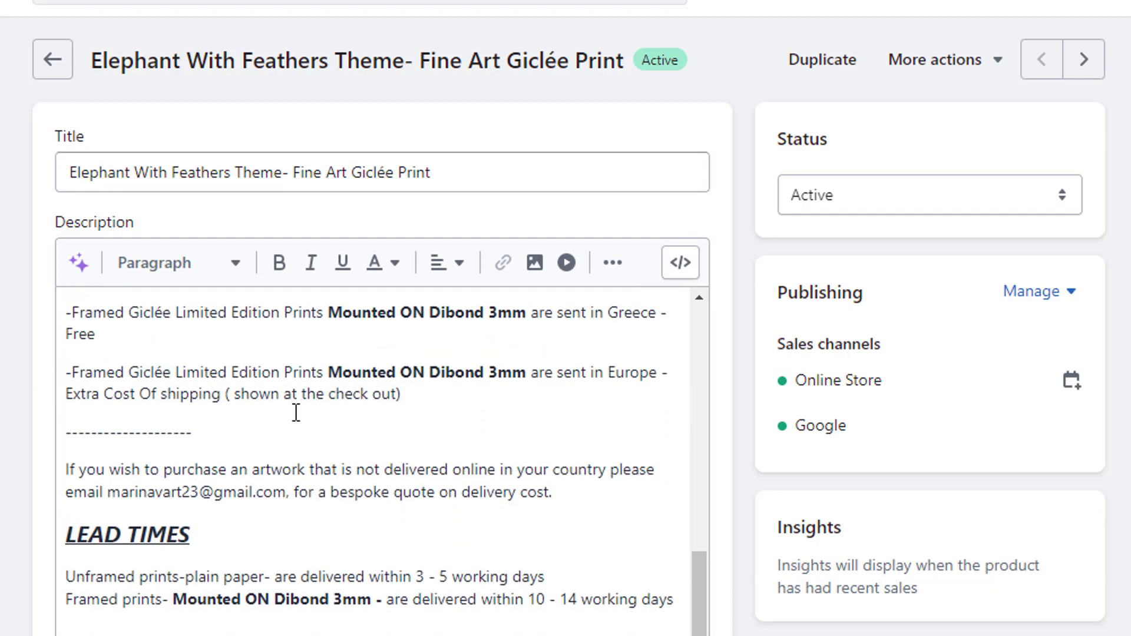
pyautogui.scroll(10, 295, 413)
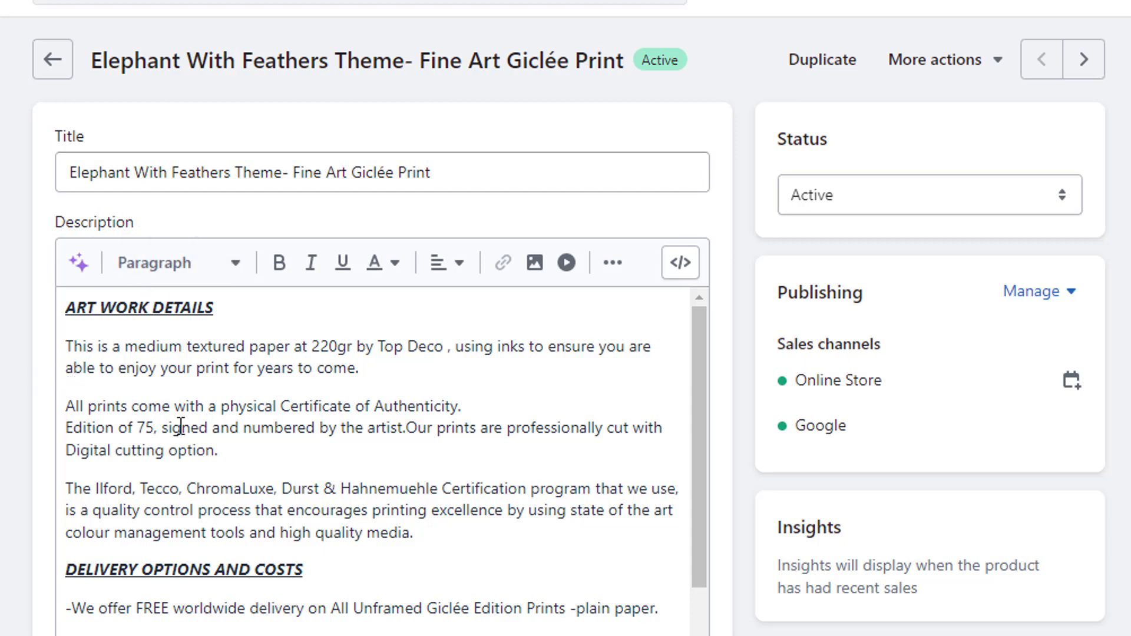
pyautogui.scroll(-6, 357, 476)
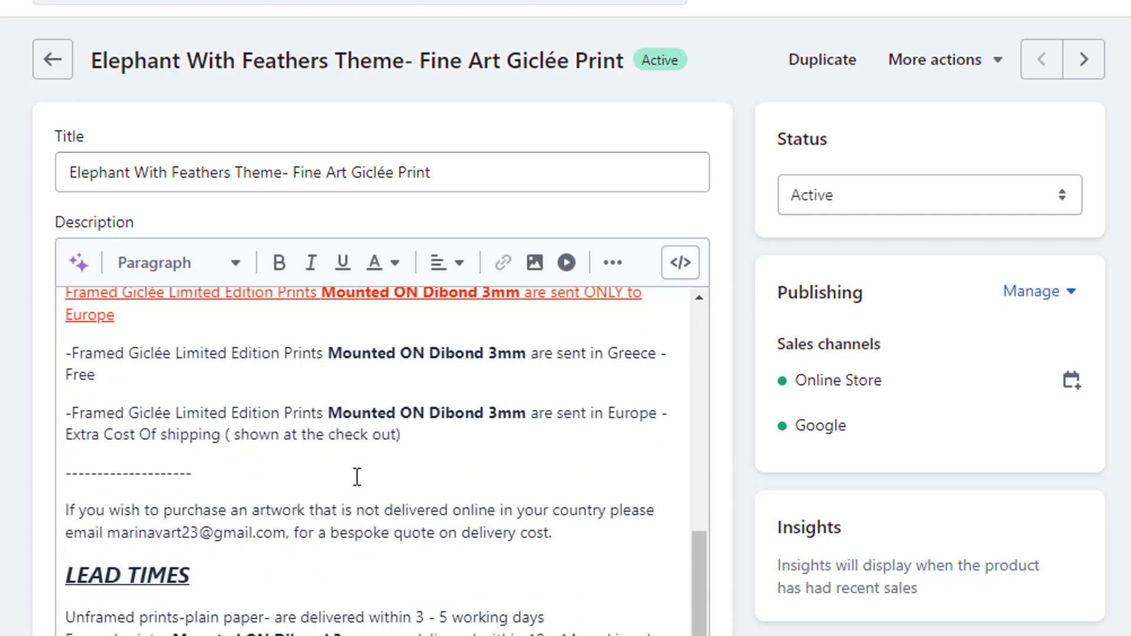
pyautogui.scroll(6, 358, 475)
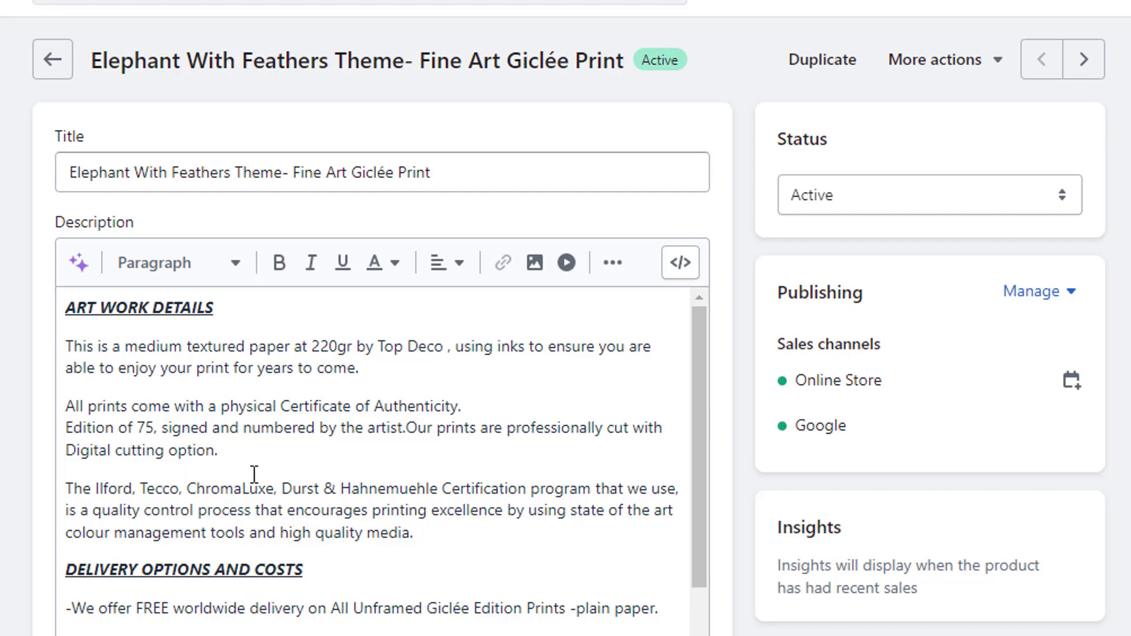
pyautogui.scroll(-10, 254, 474)
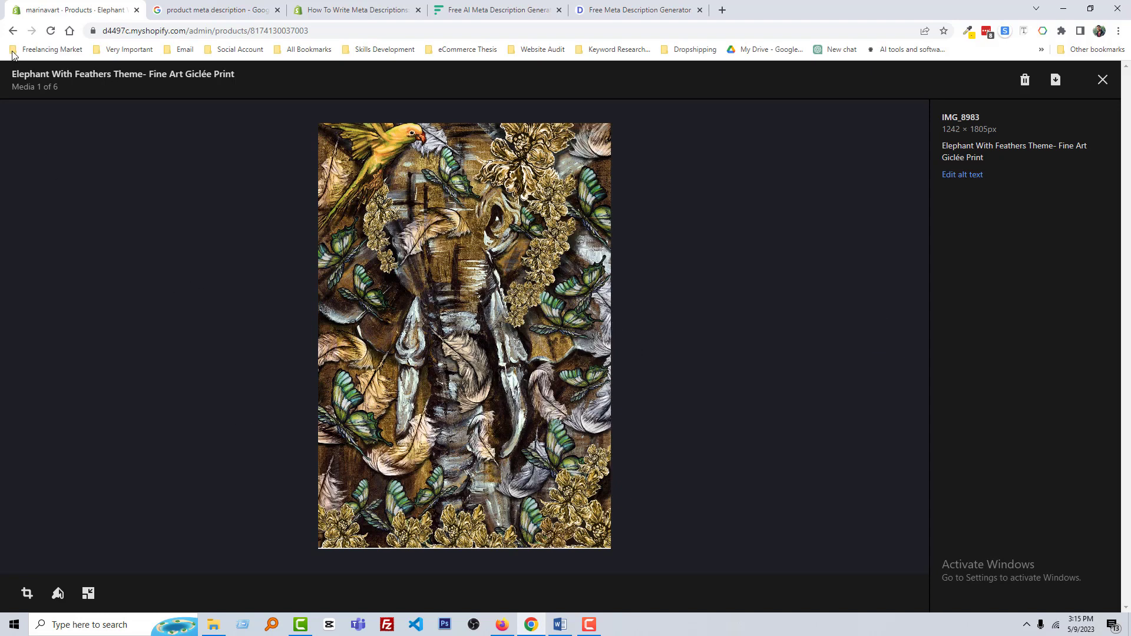
# Close the artwork image viewer and recheck the search listing's 241-character meta description
pyautogui.press('Escape')
pyautogui.scroll(-5, 580, 424)
pyautogui.scroll(-5, 573, 432)
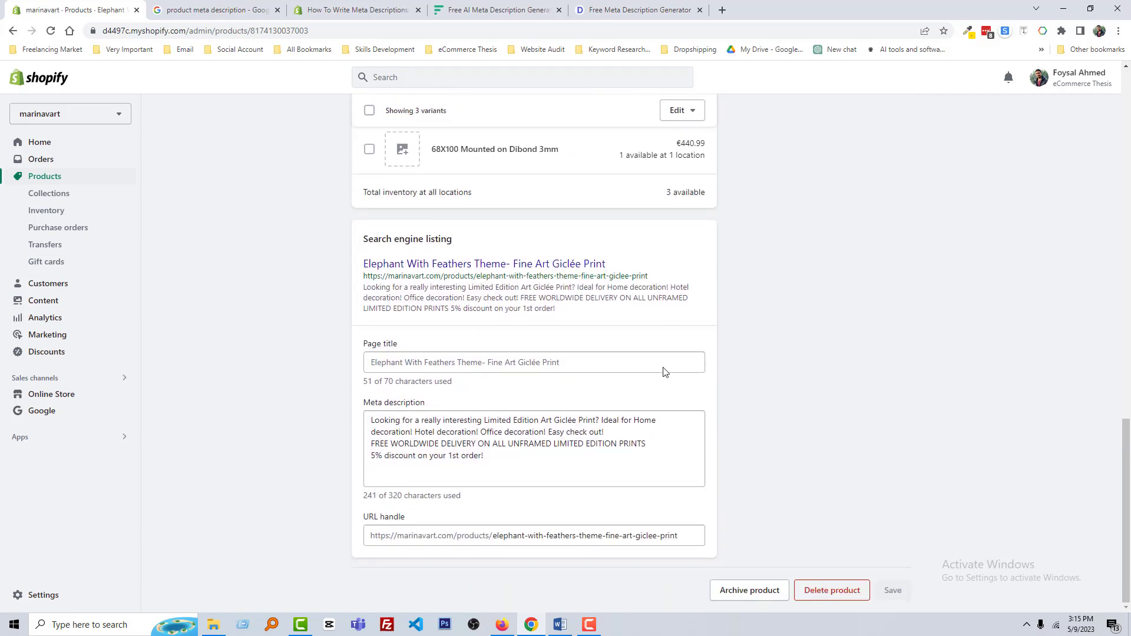
pyautogui.click(203, 10)
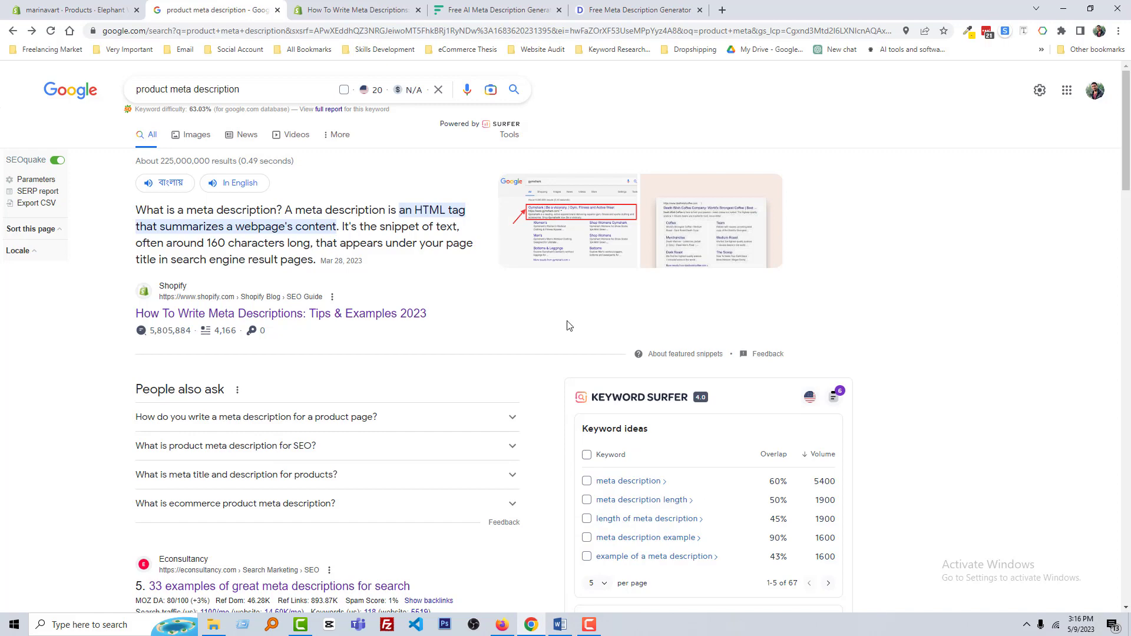
# Compare the Frase and Dashword meta description generators, ending back on Frase
pyautogui.click(505, 11)
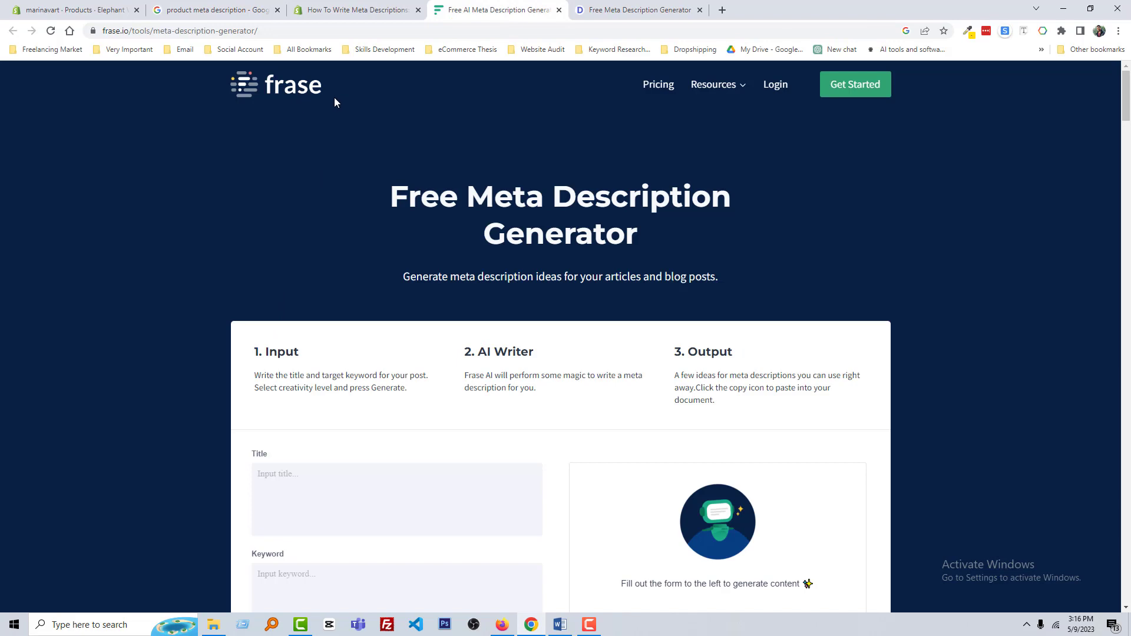
pyautogui.click(604, 9)
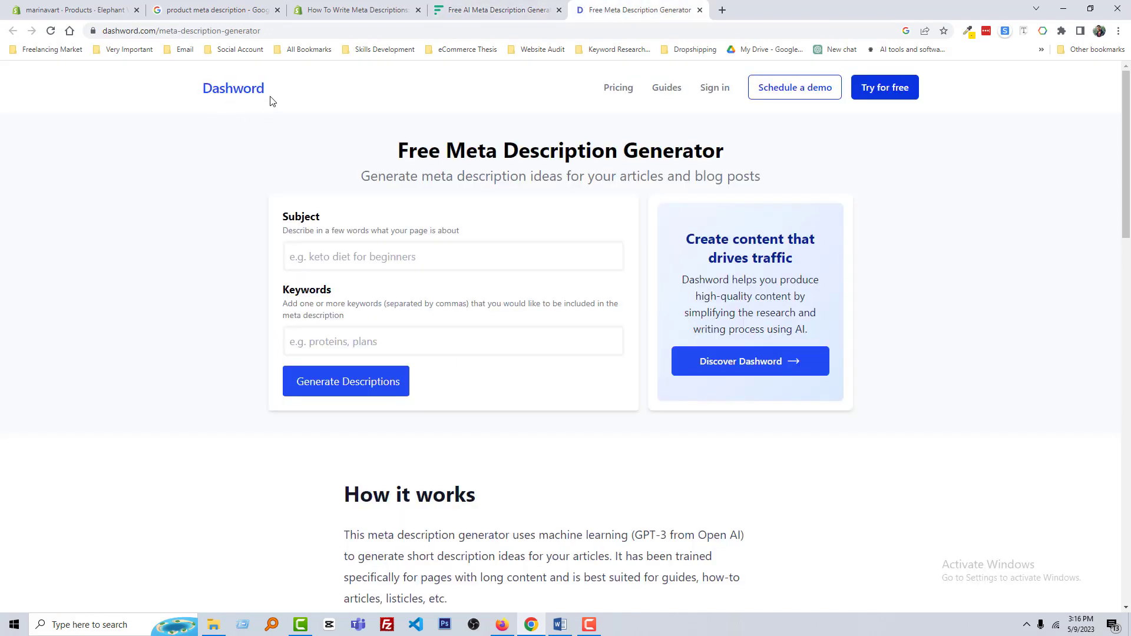
pyautogui.click(482, 12)
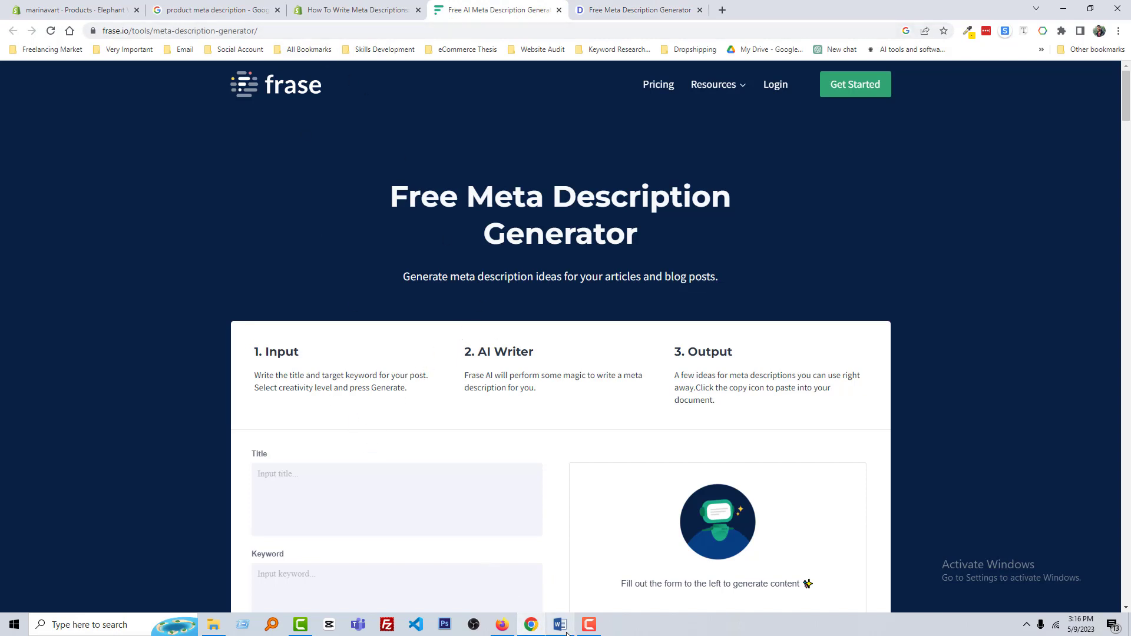
pyautogui.moveTo(567, 632)
pyautogui.click(560, 571)
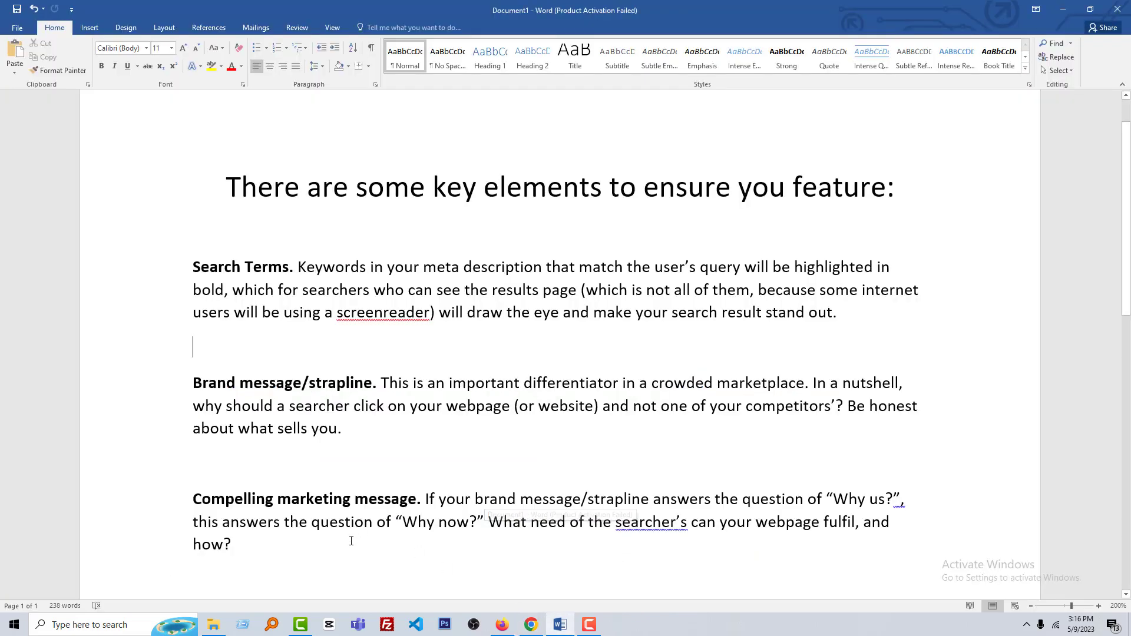
pyautogui.click(266, 342)
pyautogui.moveTo(289, 268); pyautogui.dragTo(193, 268)
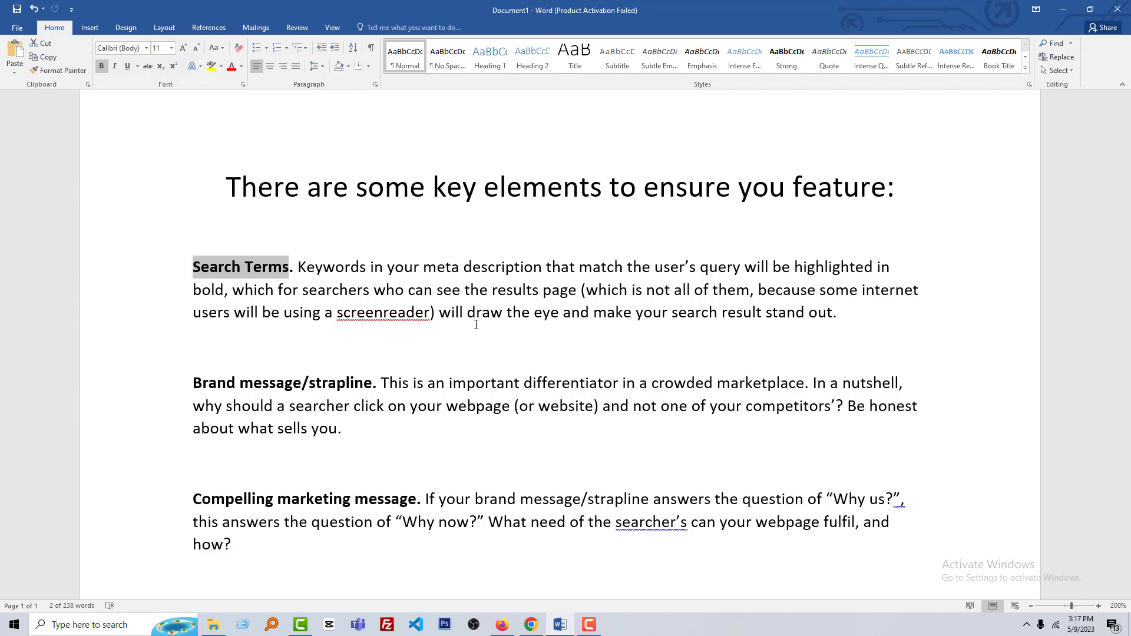
# Return to the Shopify product tab and select the full Elephant With Feathers Theme title heading
pyautogui.click(529, 626)
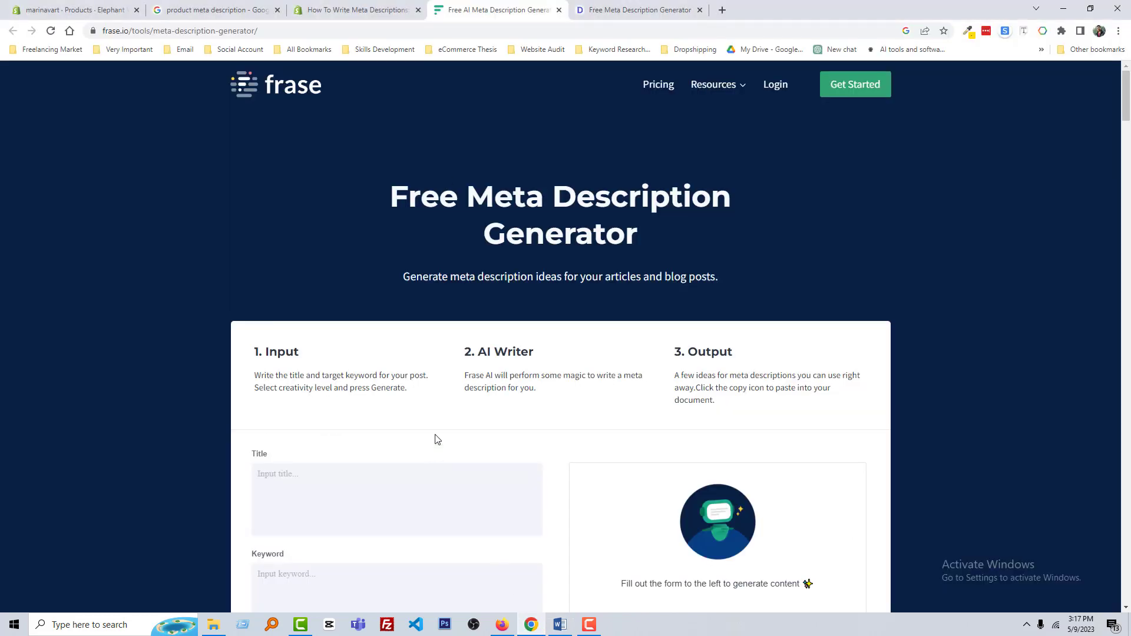
pyautogui.hotkey('ctrl', '1')
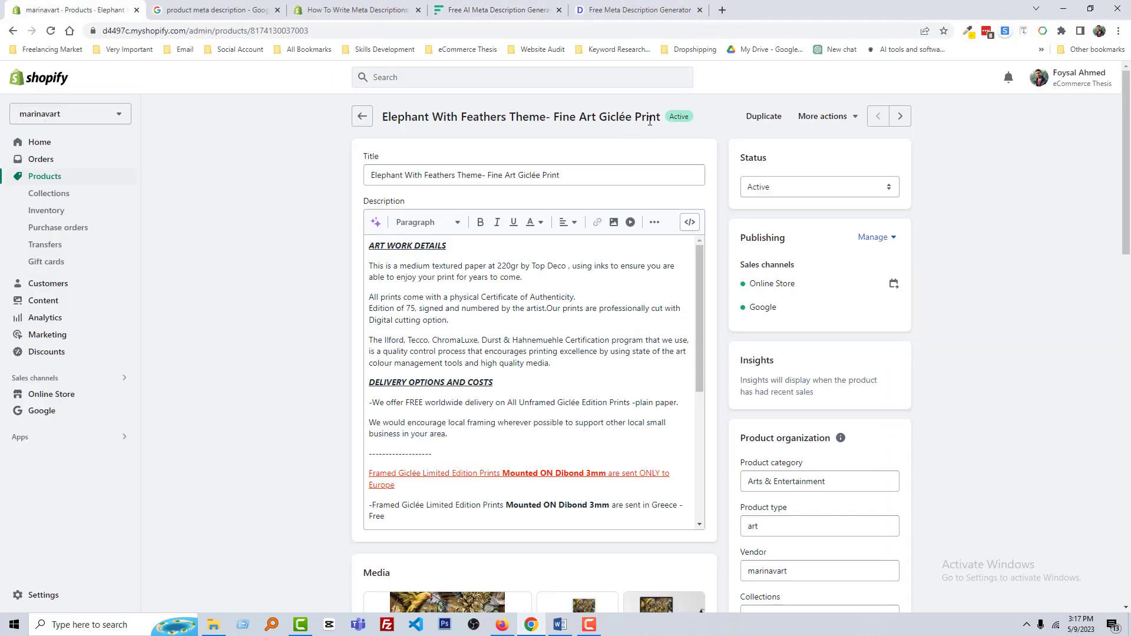
pyautogui.doubleClick(585, 119)
pyautogui.doubleClick(647, 118)
pyautogui.click(651, 121)
pyautogui.moveTo(381, 121); pyautogui.dragTo(665, 119)
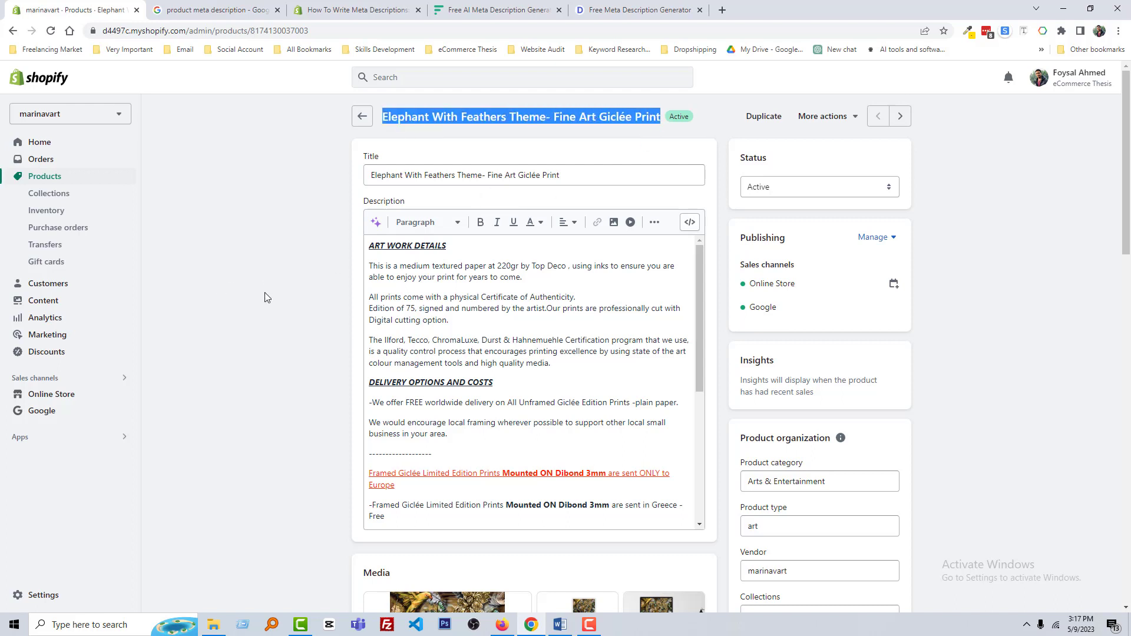
# In the Word tips document, select the 'Brand message/strapline.' heading
pyautogui.click(558, 625)
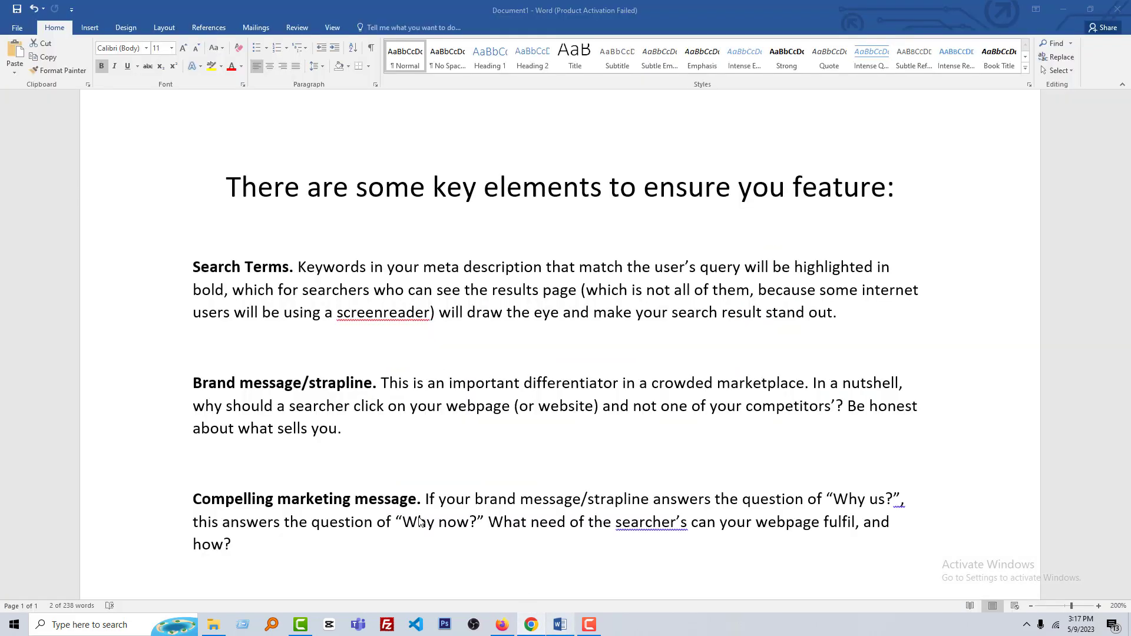
pyautogui.click(270, 383)
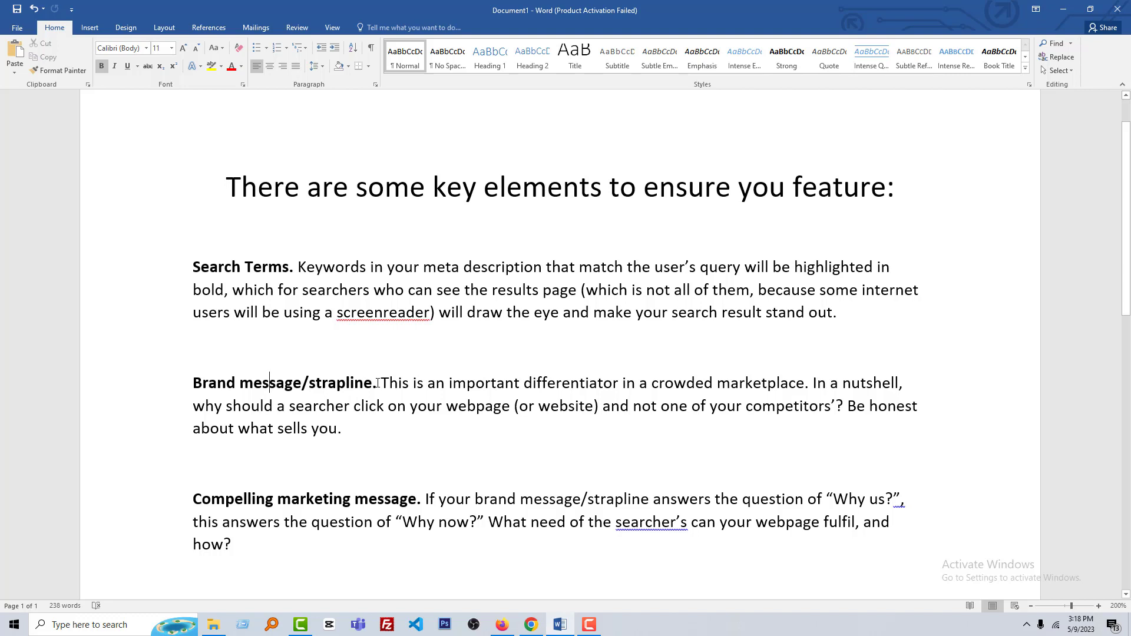
pyautogui.moveTo(381, 383); pyautogui.dragTo(218, 386)
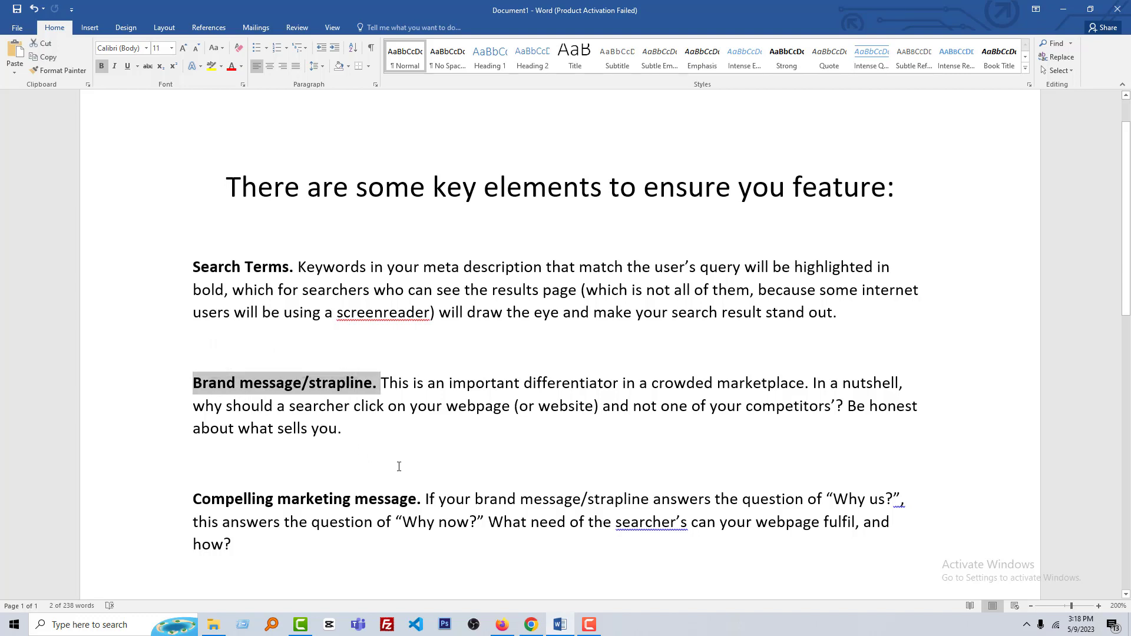
# Clear the Shopify title selection, then read down the Word tips to 'Make it unique'
pyautogui.click(532, 626)
pyautogui.click(271, 202)
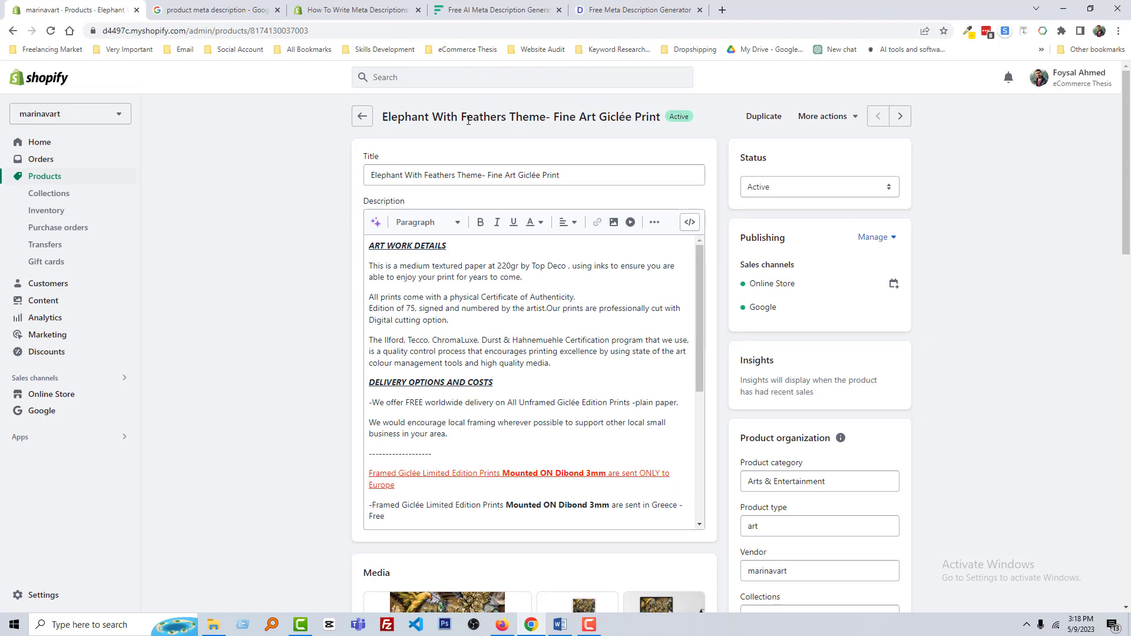
pyautogui.scroll(-5, 260, 412)
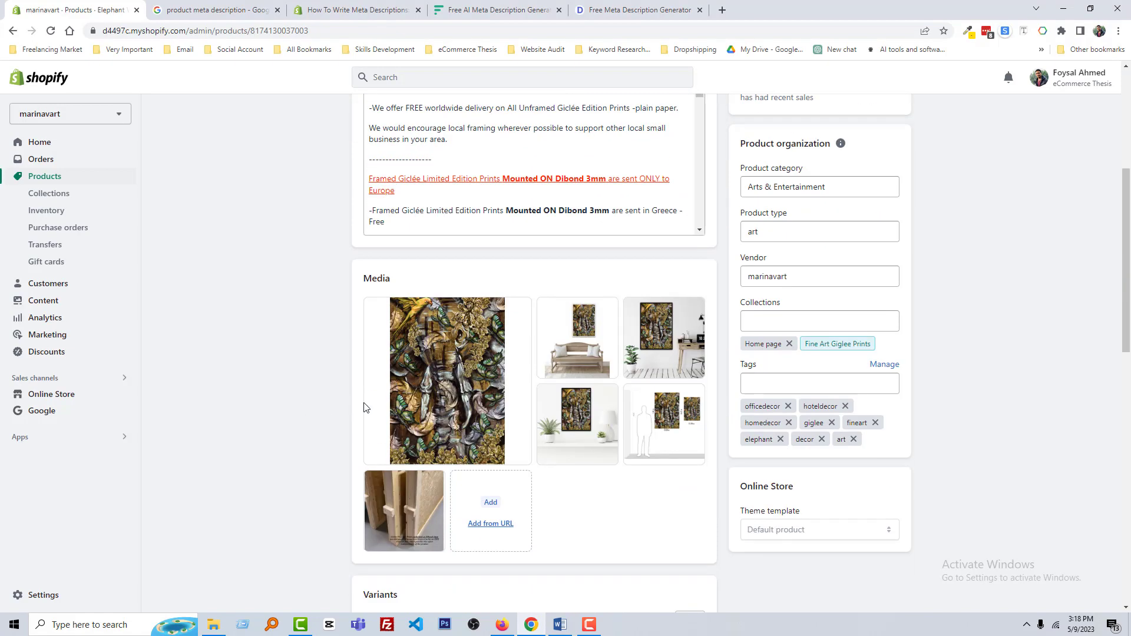
pyautogui.hotkey('alt', 'Tab')
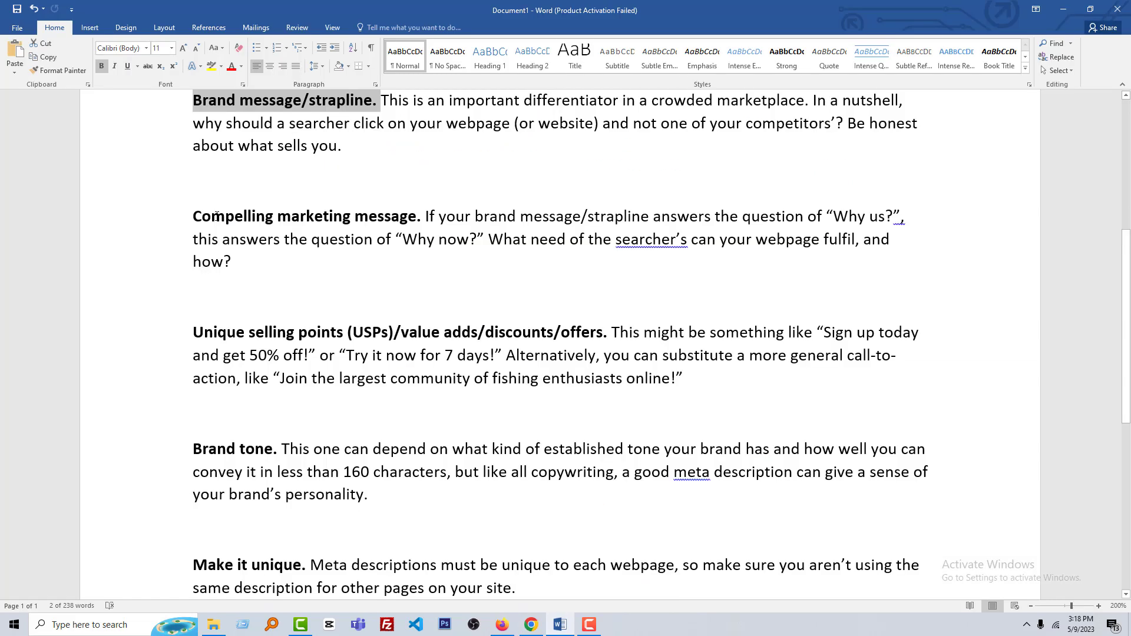
pyautogui.click(425, 223)
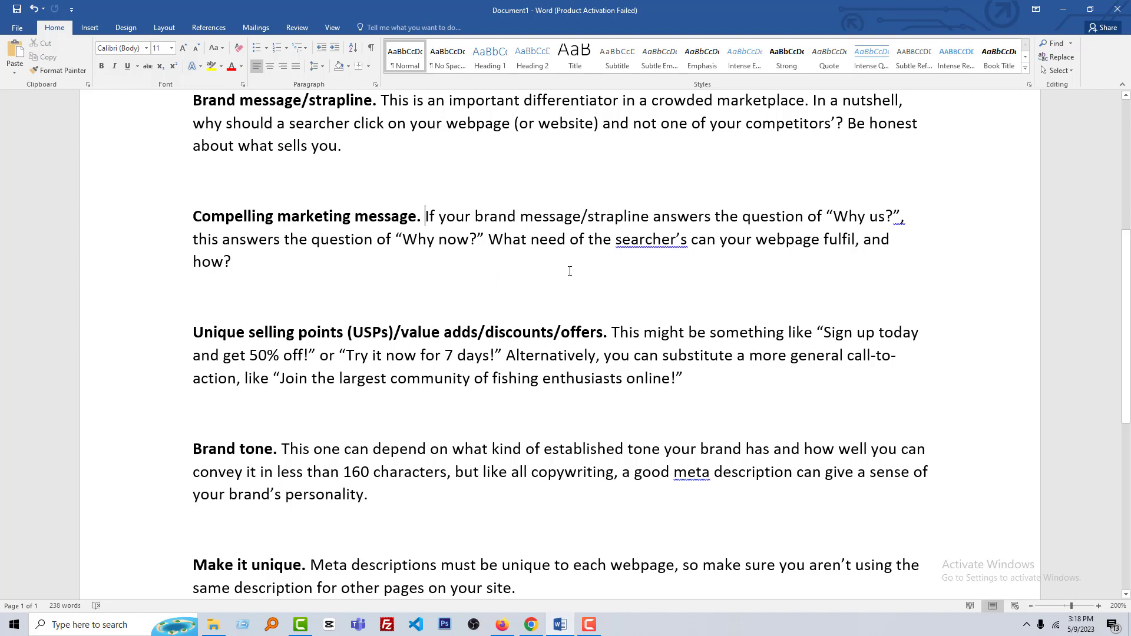
pyautogui.scroll(-2, 393, 310)
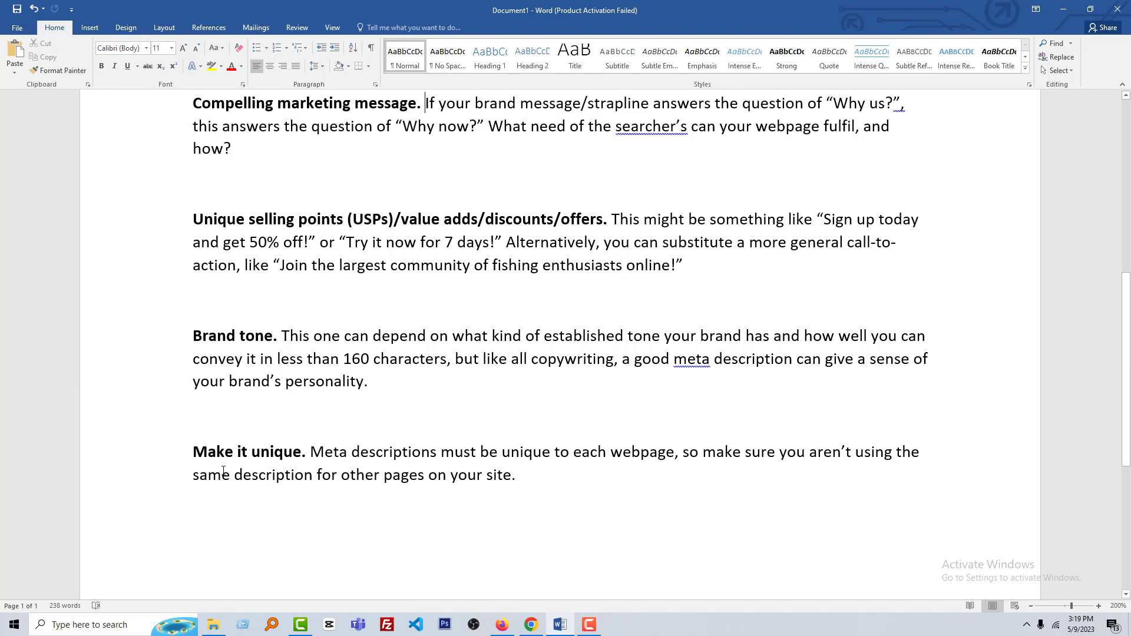
# Copy the Shopify product title and paste it into Frase's Title box
pyautogui.click(531, 624)
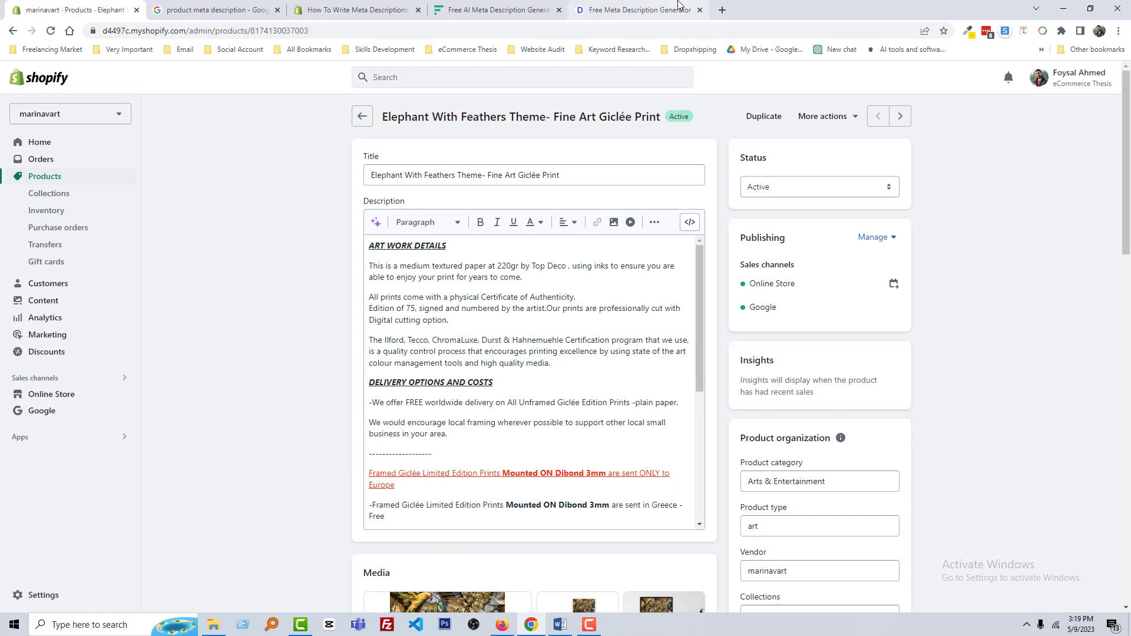
pyautogui.click(439, 173)
pyautogui.hotkey('ctrl', 'a')
pyautogui.hotkey('ctrl', 'c')
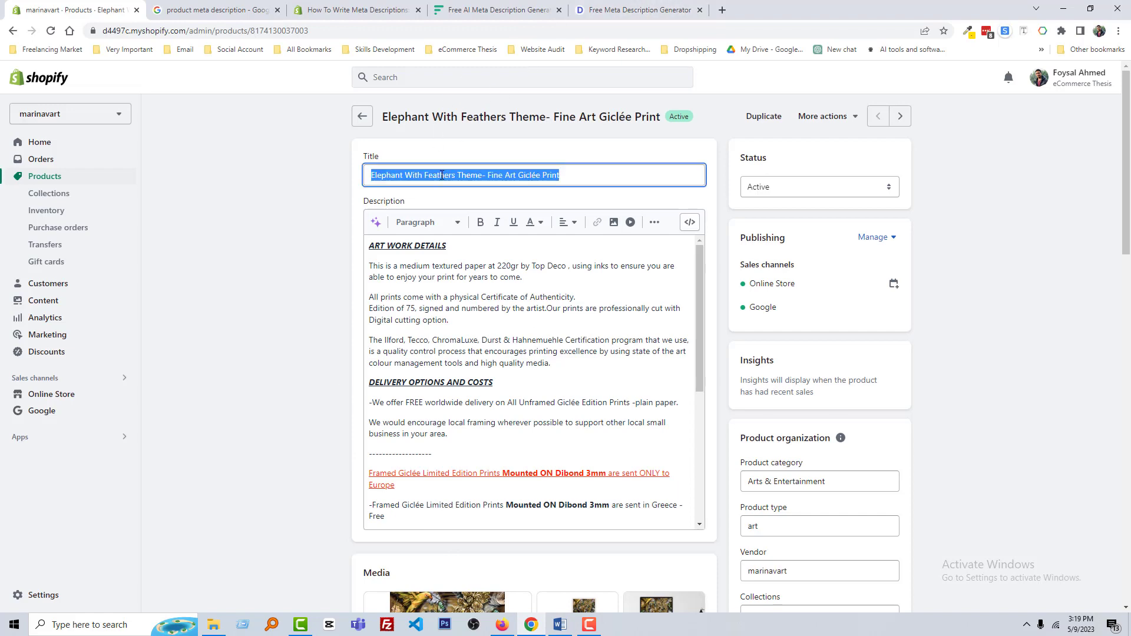
pyautogui.click(630, 10)
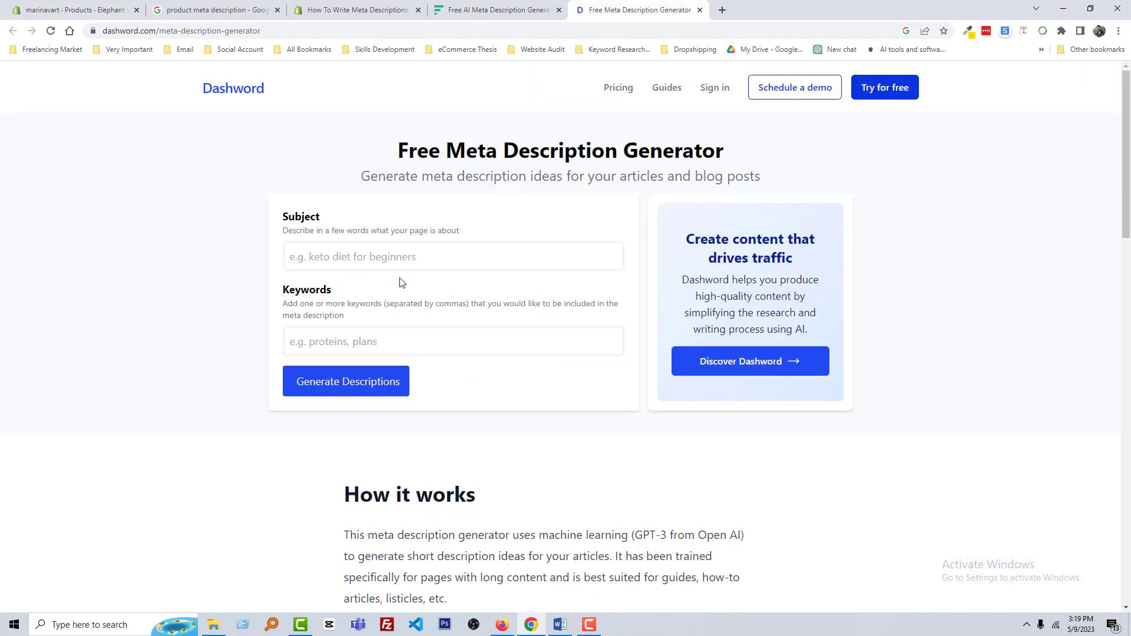
pyautogui.click(488, 5)
pyautogui.scroll(-5, 412, 354)
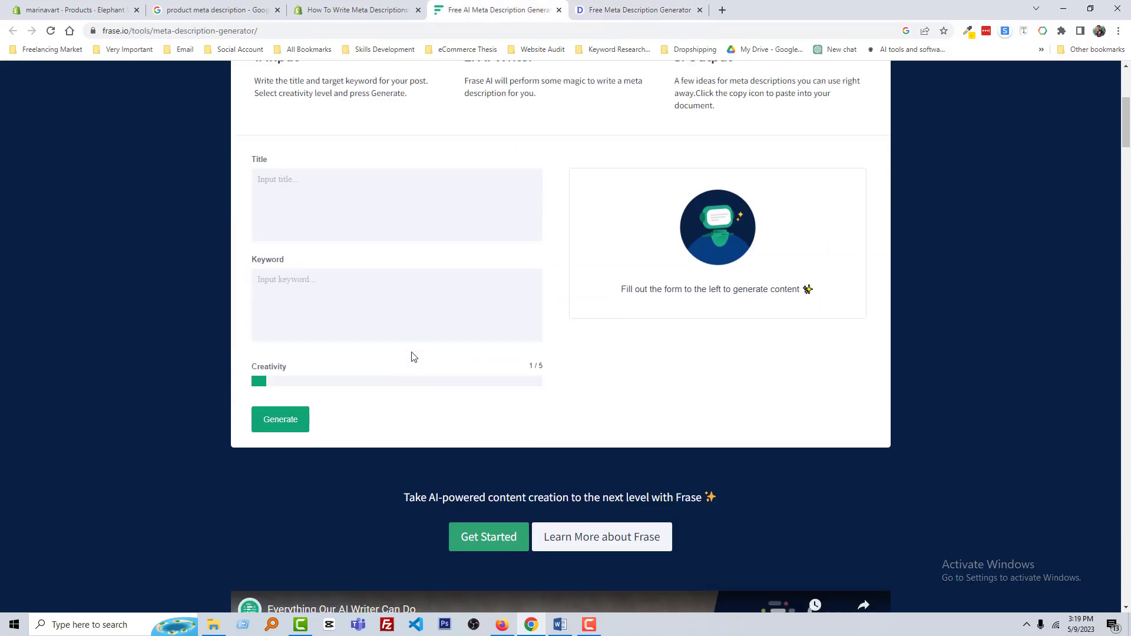
pyautogui.scroll(2, 412, 355)
pyautogui.scroll(3, 412, 356)
pyautogui.scroll(-3, 413, 353)
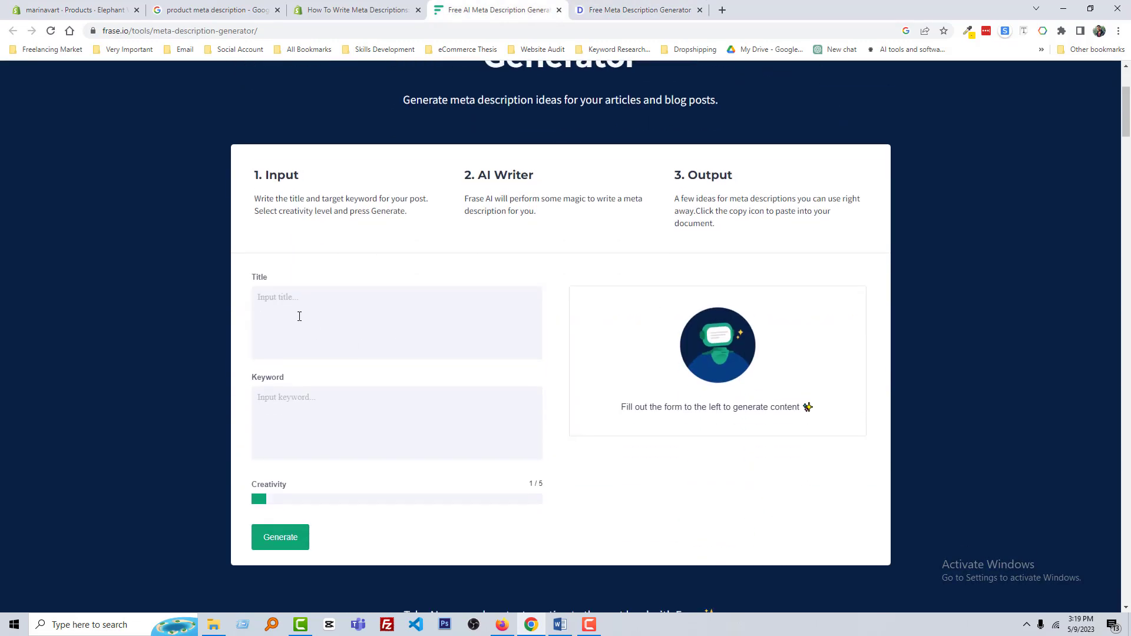
pyautogui.click(260, 307)
pyautogui.hotkey('ctrl', 'v')
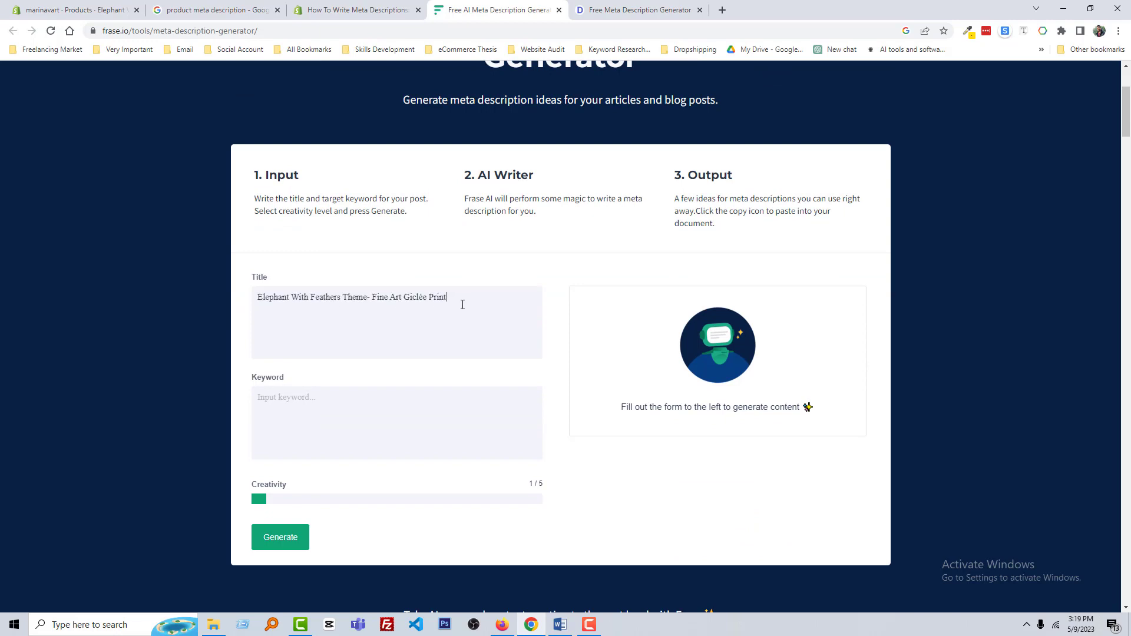
pyautogui.click(413, 306)
# Enter keywords Art Print, Art Giclée Print and Elephant, and generate meta descriptions
pyautogui.click(286, 400)
pyautogui.write('Art Giclée Print')
pyautogui.write(', Elephant,')
pyautogui.click(258, 398)
pyautogui.write('Art Print,')
pyautogui.click(405, 400)
pyautogui.click(285, 538)
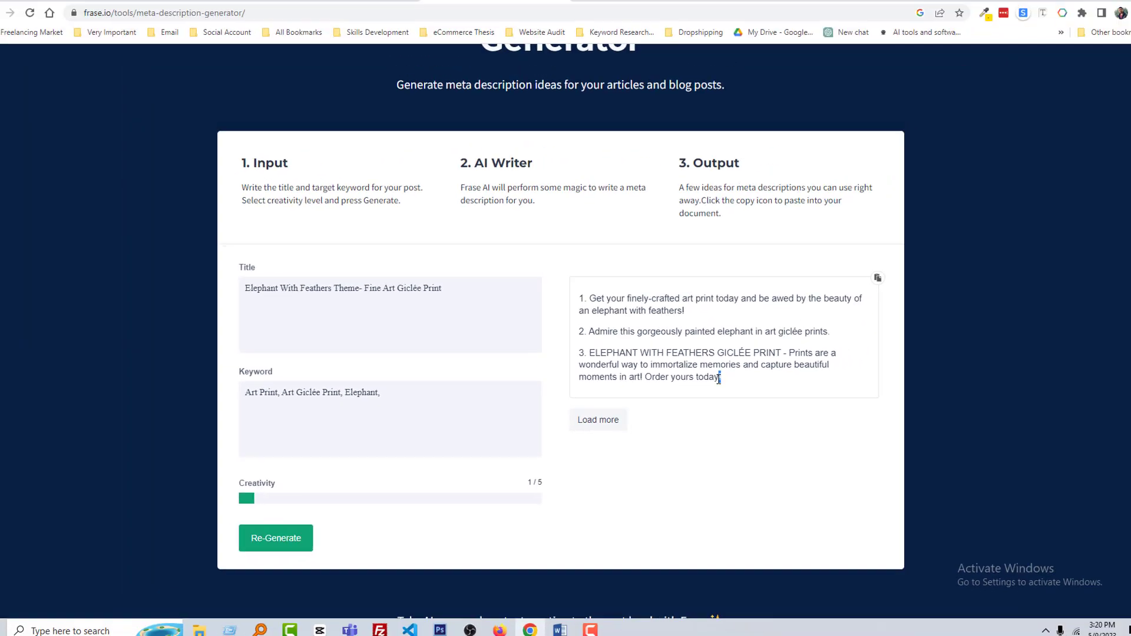
# Select the third Frase-generated meta description and return to the Shopify product page
pyautogui.moveTo(829, 315); pyautogui.dragTo(605, 274)
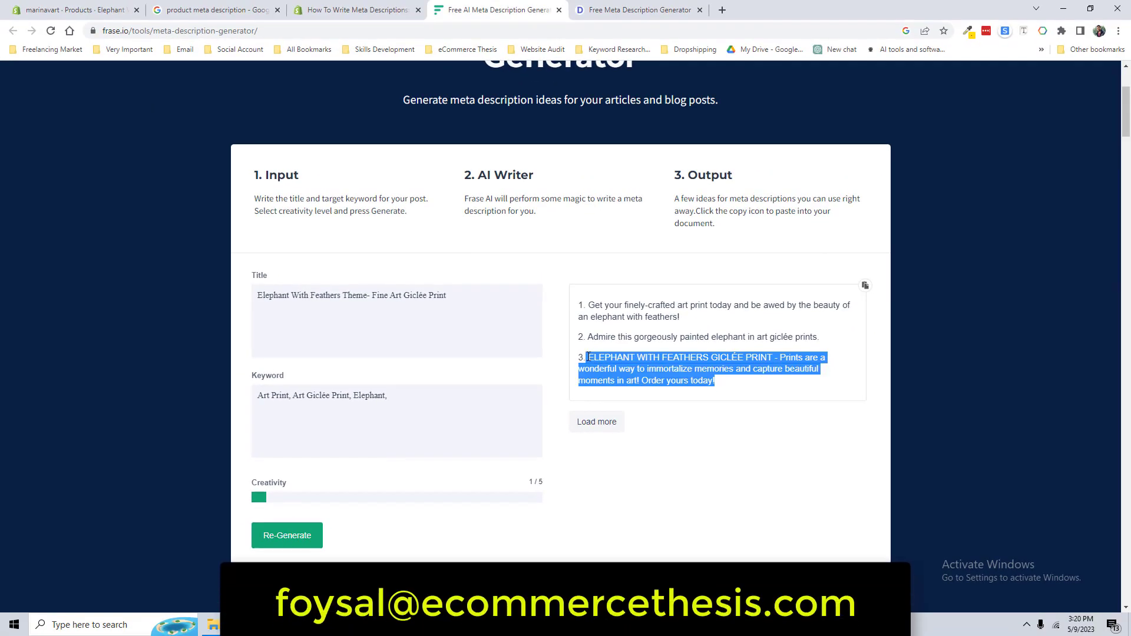
pyautogui.click(361, 9)
pyautogui.click(75, 9)
pyautogui.scroll(-5, 621, 418)
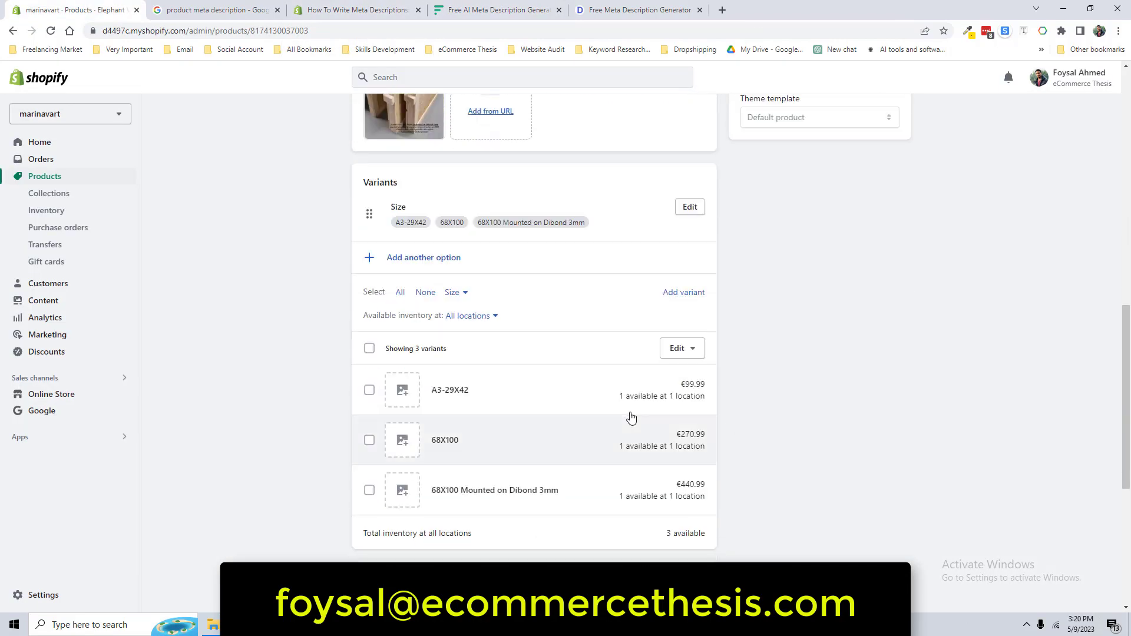
pyautogui.scroll(-5, 621, 418)
# Focus Shopify's meta description box and scroll down to the URL handle
pyautogui.click(503, 489)
pyautogui.hotkey('ctrl', '4')
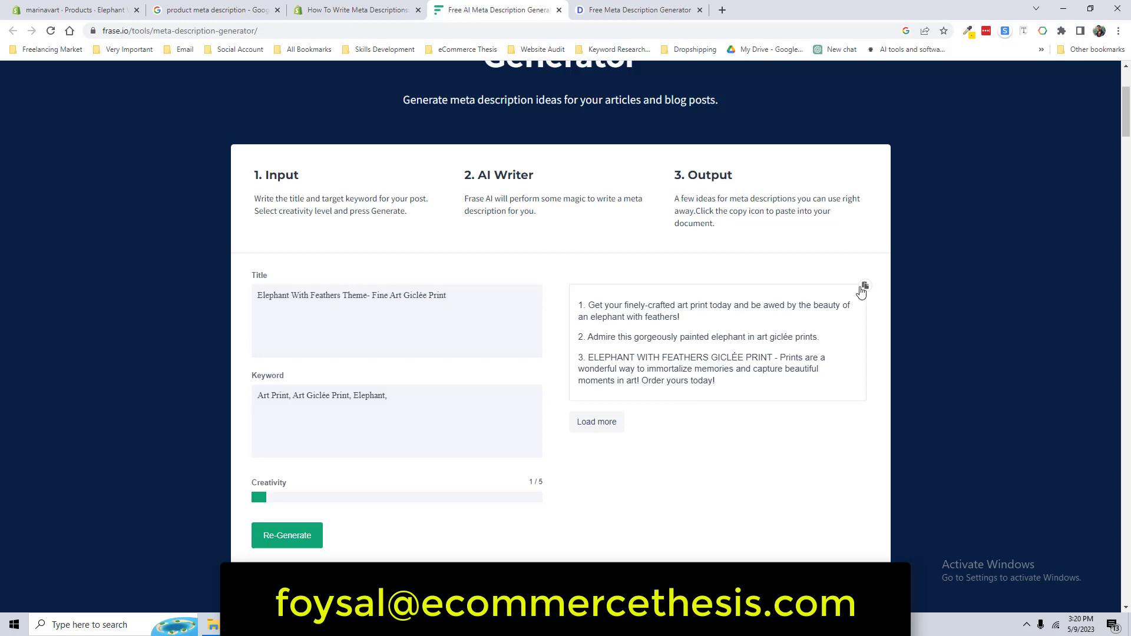
pyautogui.hotkey('ctrl', '1')
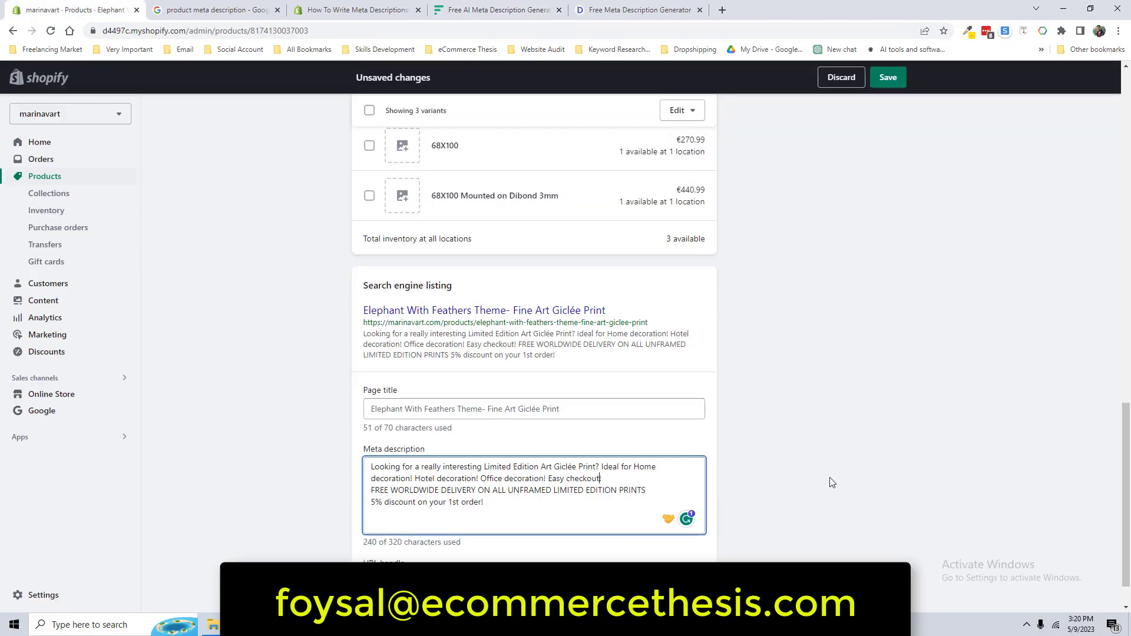
pyautogui.scroll(-1, 681, 475)
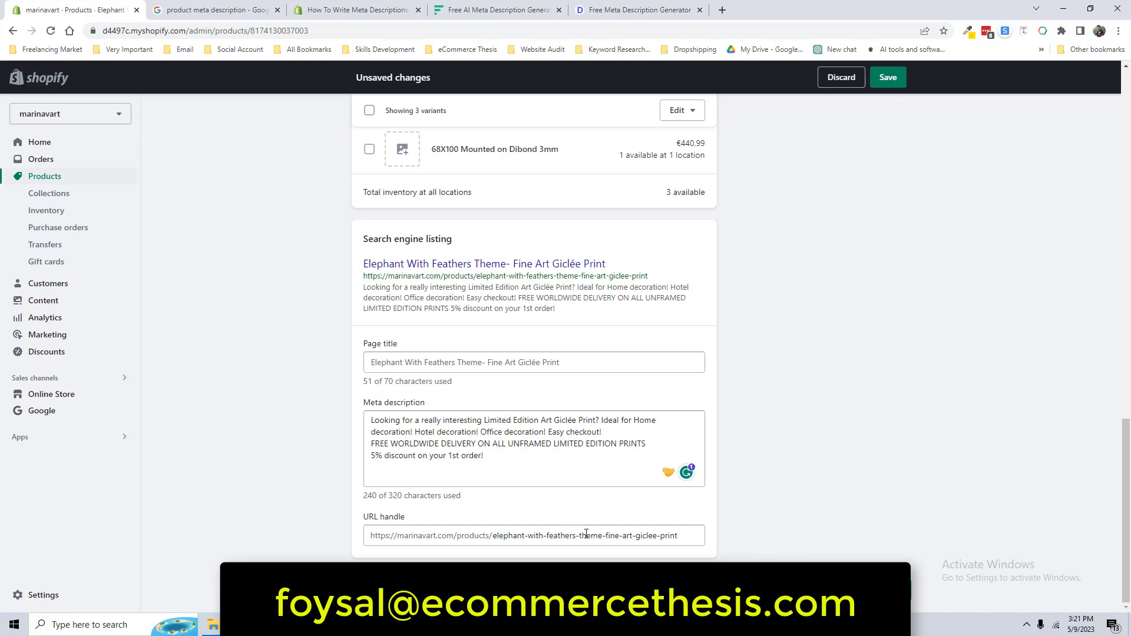
pyautogui.moveTo(622, 537); pyautogui.dragTo(677, 539)
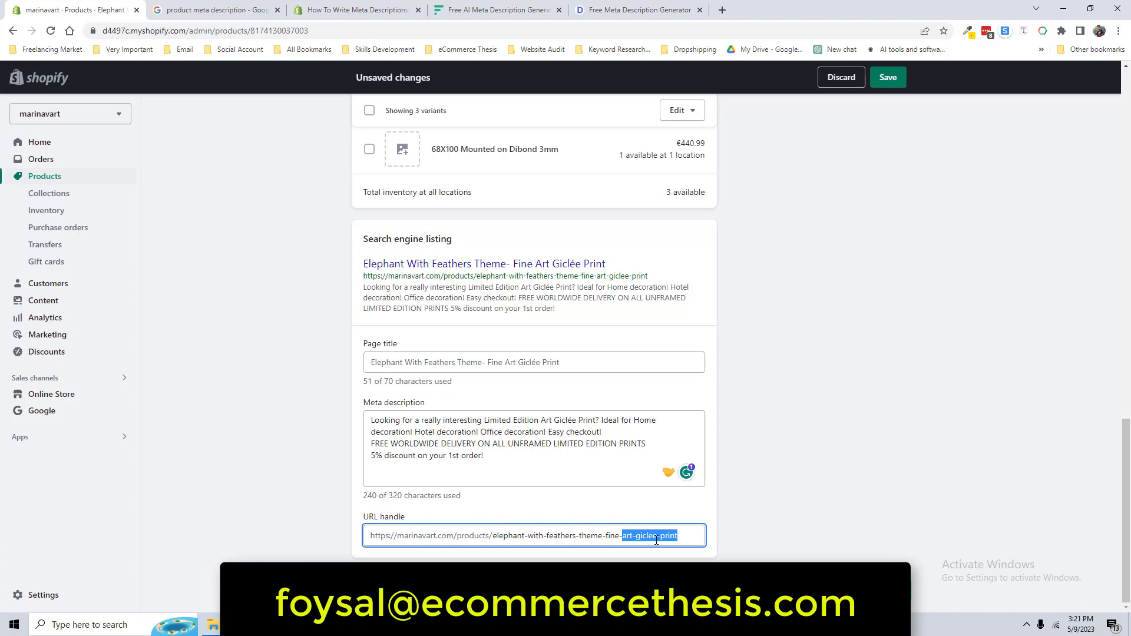
pyautogui.click(681, 540)
pyautogui.click(750, 539)
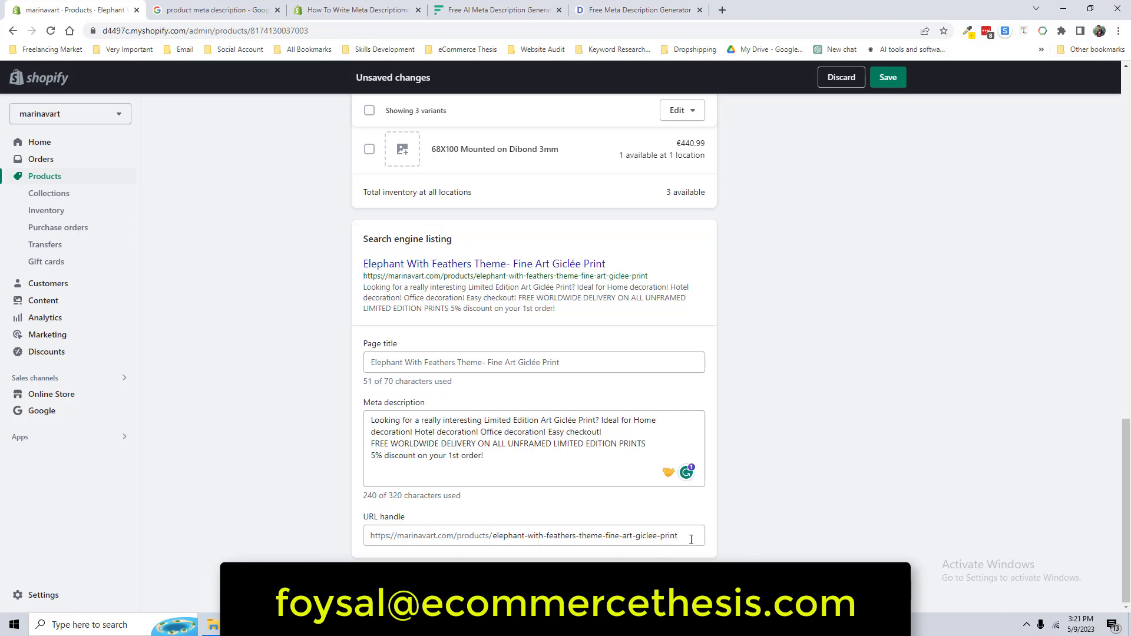
pyautogui.moveTo(691, 539); pyautogui.dragTo(492, 537)
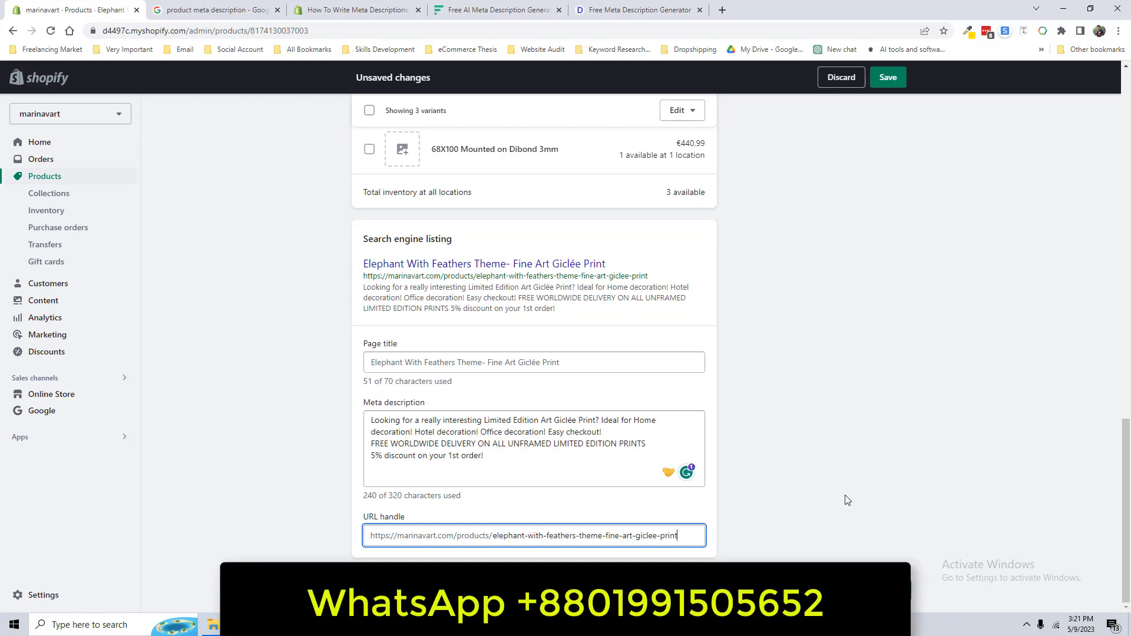
pyautogui.click(588, 560)
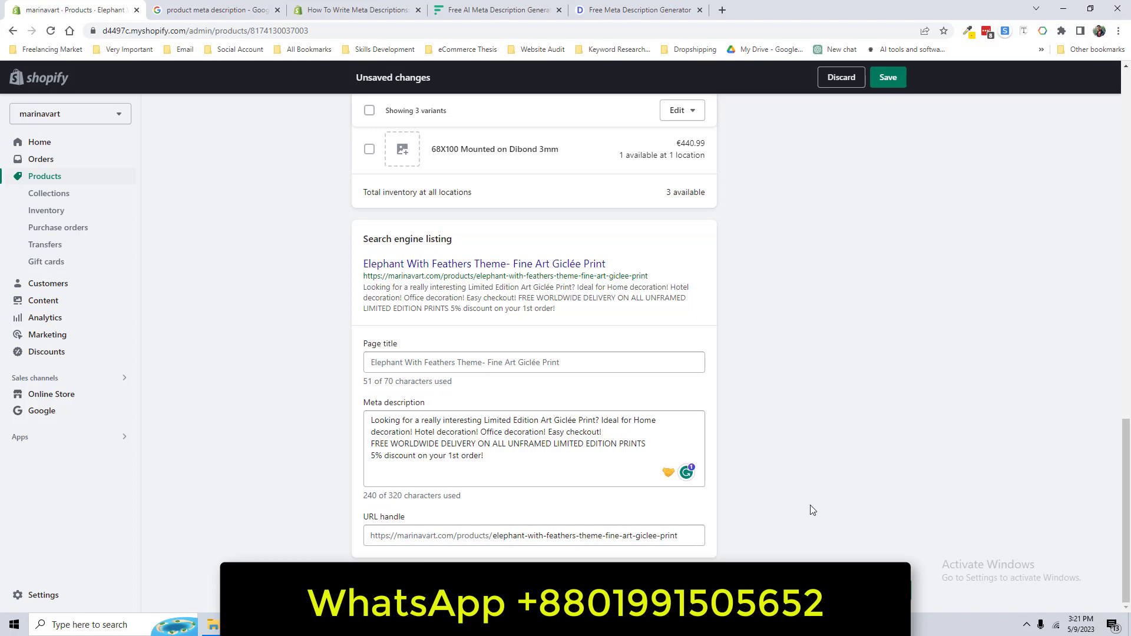
pyautogui.scroll(15, 812, 510)
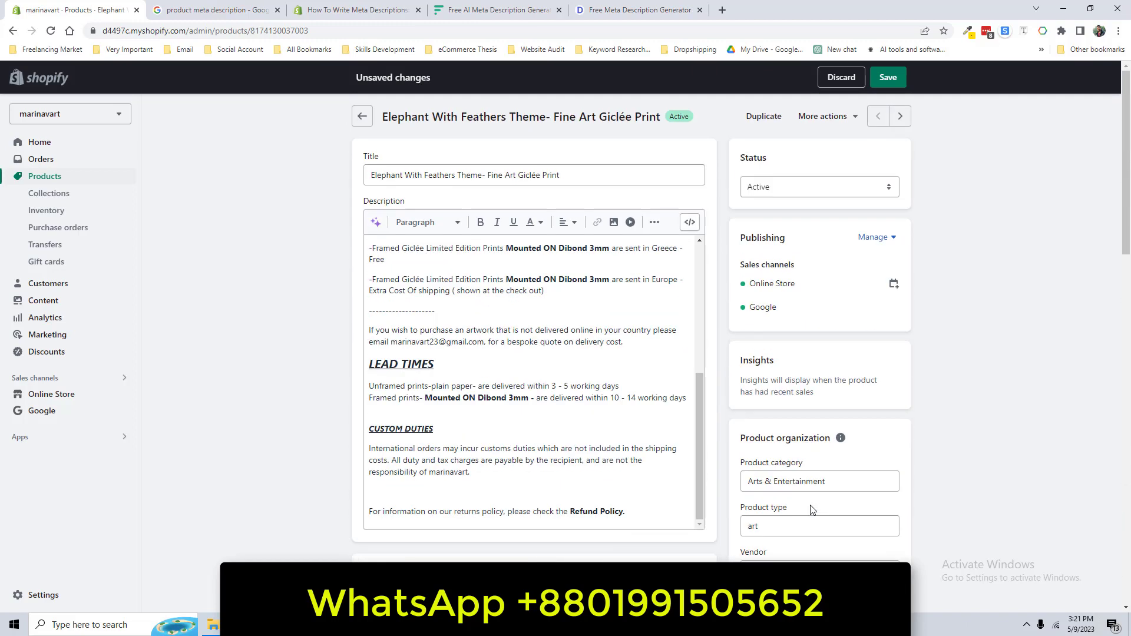